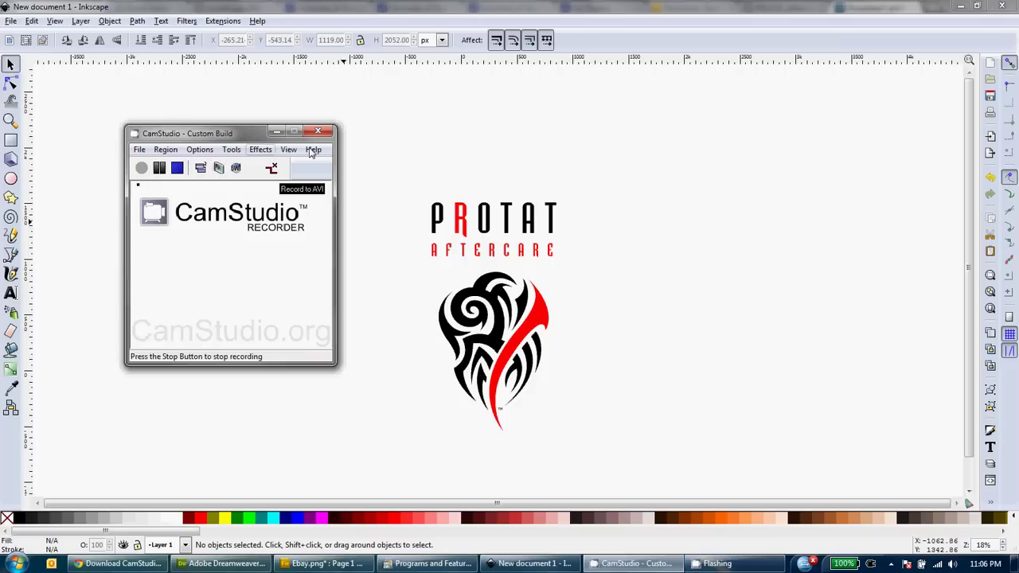
Create a new white 1119 x 2052 Fireworks canvas and paste the copied logo onto it.
{"action": "left_click", "coordinate": [319, 564]}
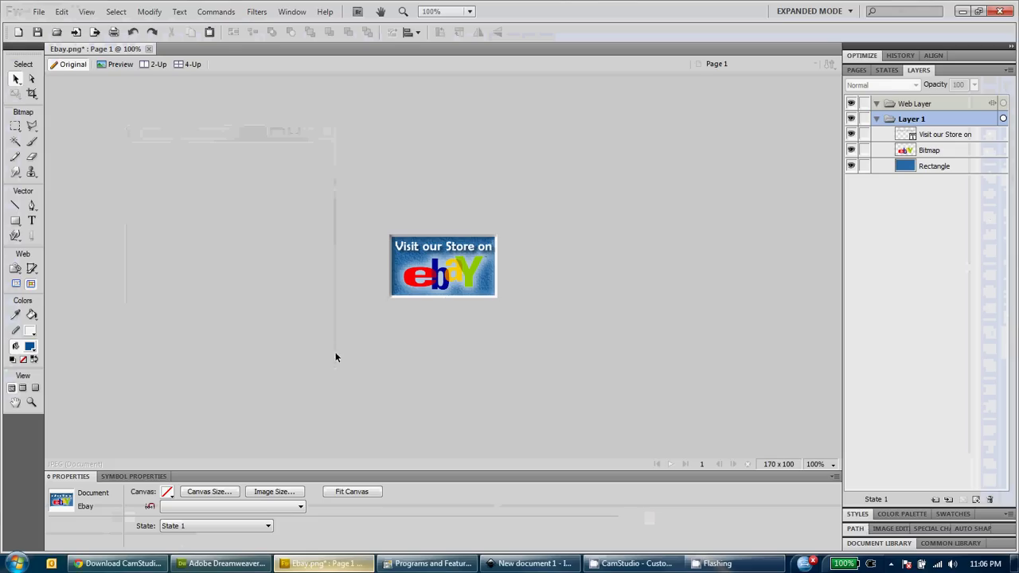
{"action": "key", "text": "ctrl+n"}
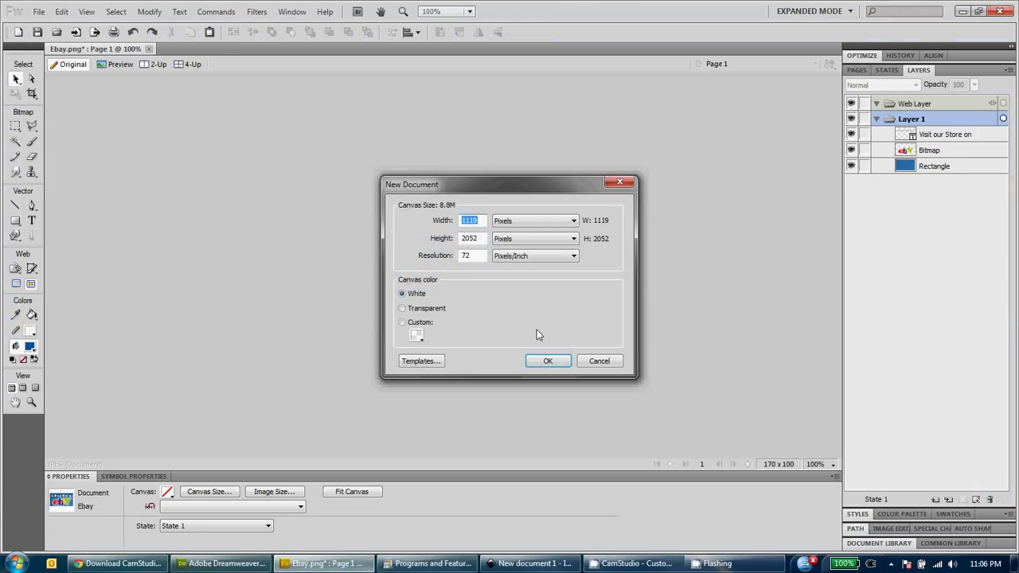
{"action": "left_click", "coordinate": [546, 361]}
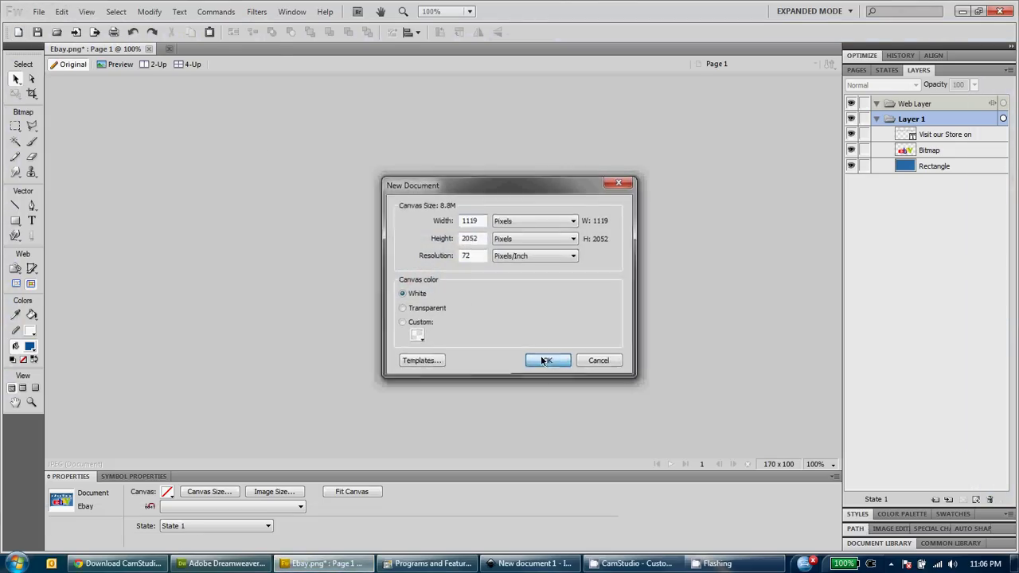
{"action": "key", "text": "ctrl+minus"}
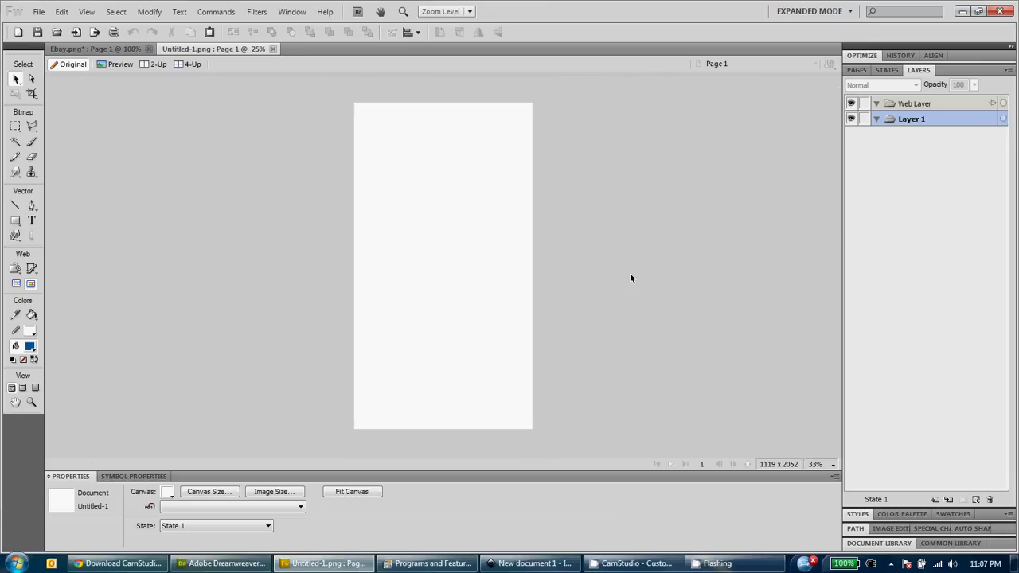
{"action": "key", "text": "ctrl+v"}
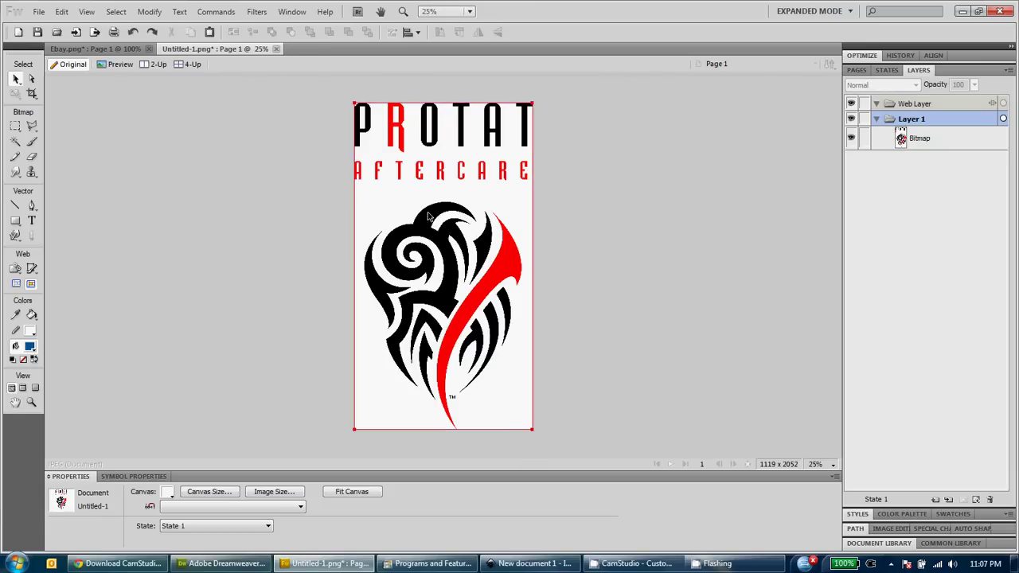
Erase the red R, the red AFTERCARE word and the flame's upper tip, then reset eraser size to 75.
{"action": "left_click", "coordinate": [408, 215]}
{"action": "left_click", "coordinate": [31, 157]}
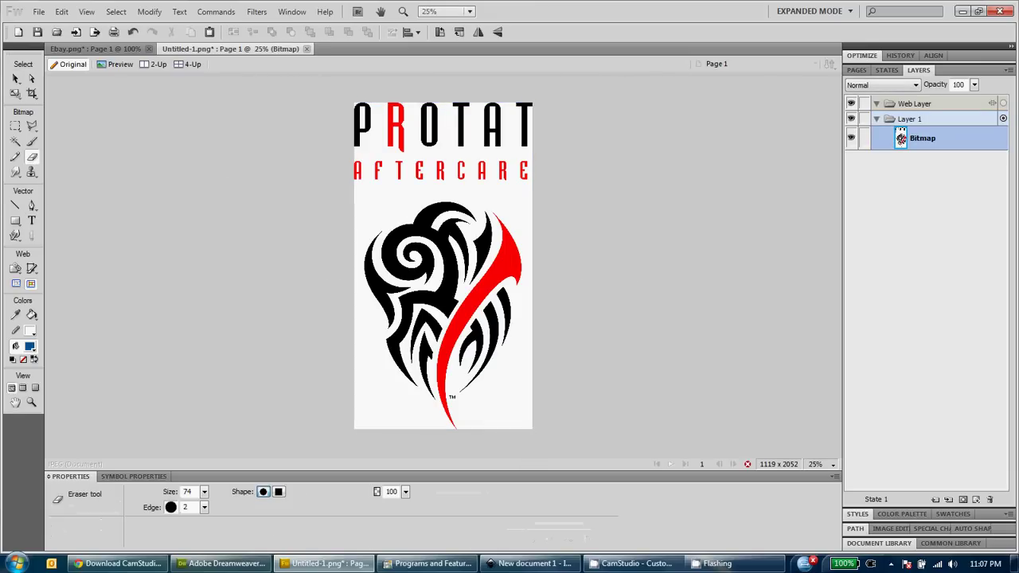
{"action": "left_click_drag", "start_coordinate": [389, 99], "coordinate": [390, 153]}
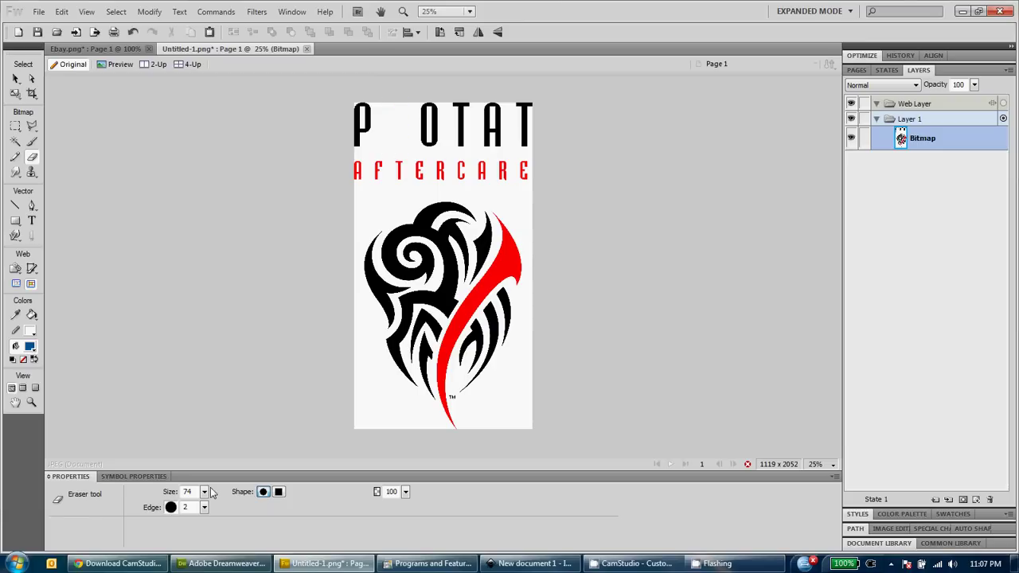
{"action": "left_click_drag", "start_coordinate": [205, 495], "coordinate": [202, 429]}
{"action": "left_click", "coordinate": [348, 173]}
{"action": "left_click_drag", "start_coordinate": [402, 171], "coordinate": [526, 171]}
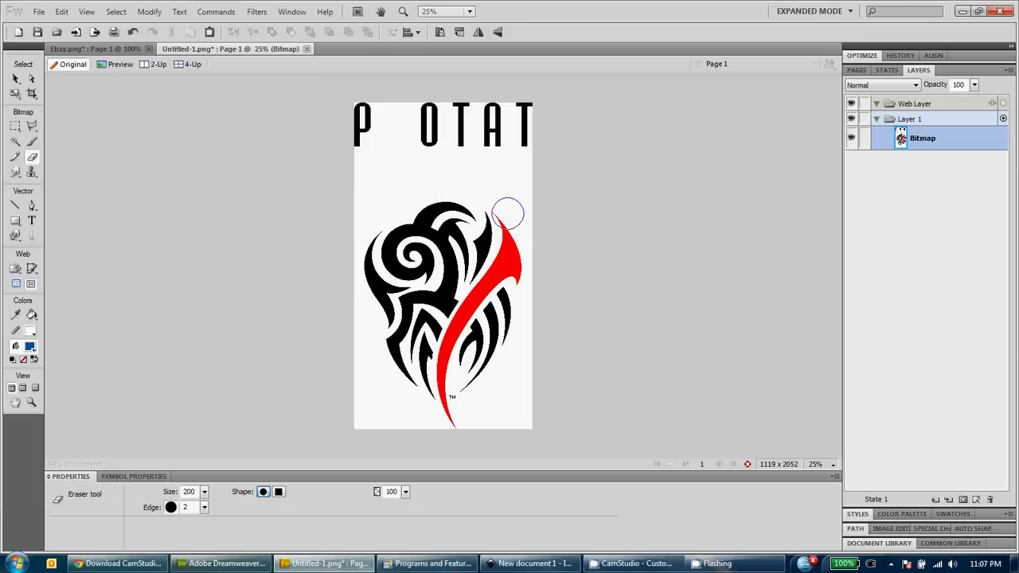
{"action": "mouse_move", "coordinate": [520, 248]}
{"action": "left_mouse_down"}
{"action": "mouse_move", "coordinate": [520, 260]}
{"action": "mouse_move", "coordinate": [503, 268]}
{"action": "left_mouse_up"}
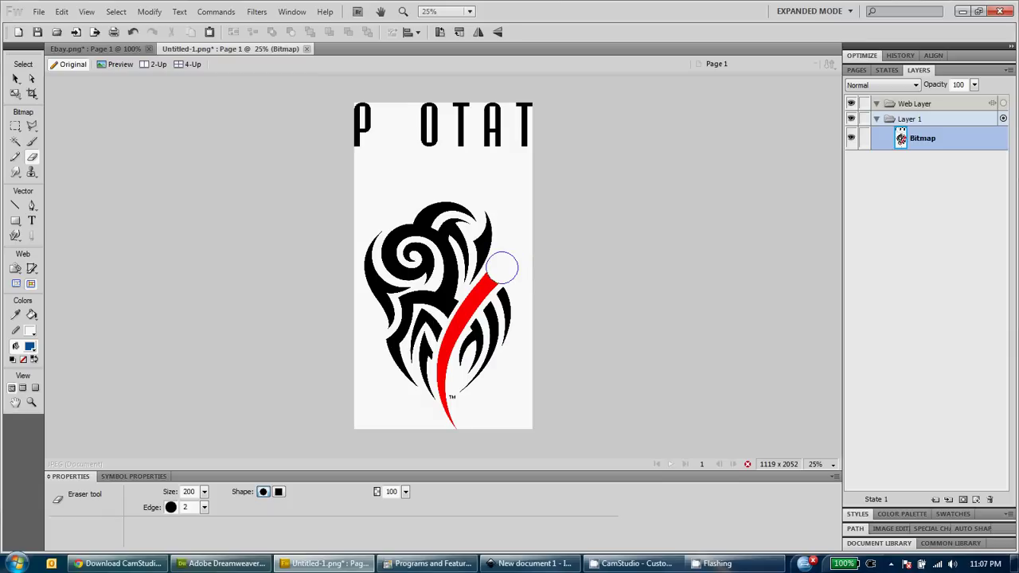
{"action": "left_click_drag", "start_coordinate": [204, 492], "coordinate": [207, 527]}
Outline the remaining red flame with the Polygon Lasso and delete it.
{"action": "left_click", "coordinate": [31, 125]}
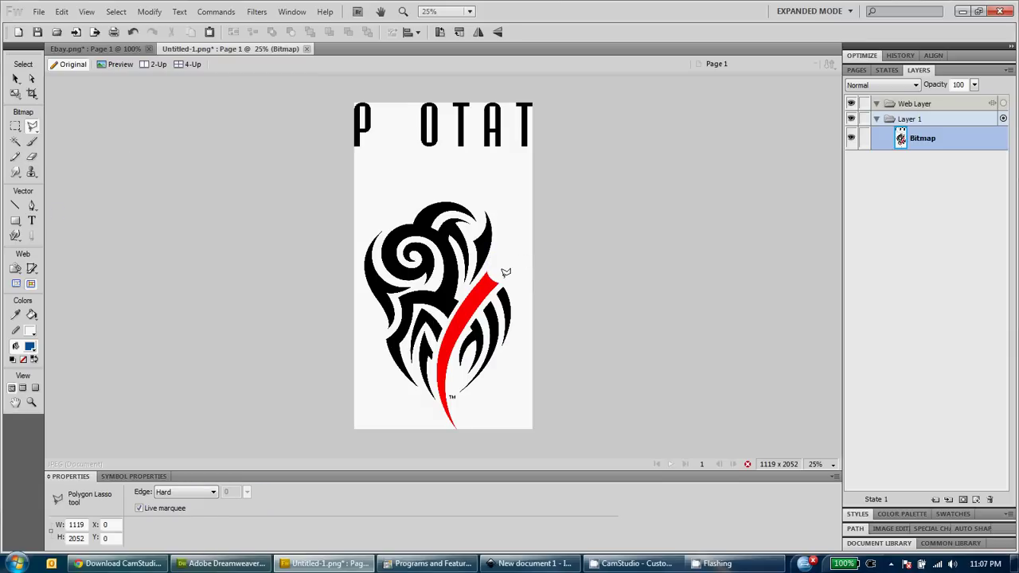
{"action": "left_click", "coordinate": [491, 262]}
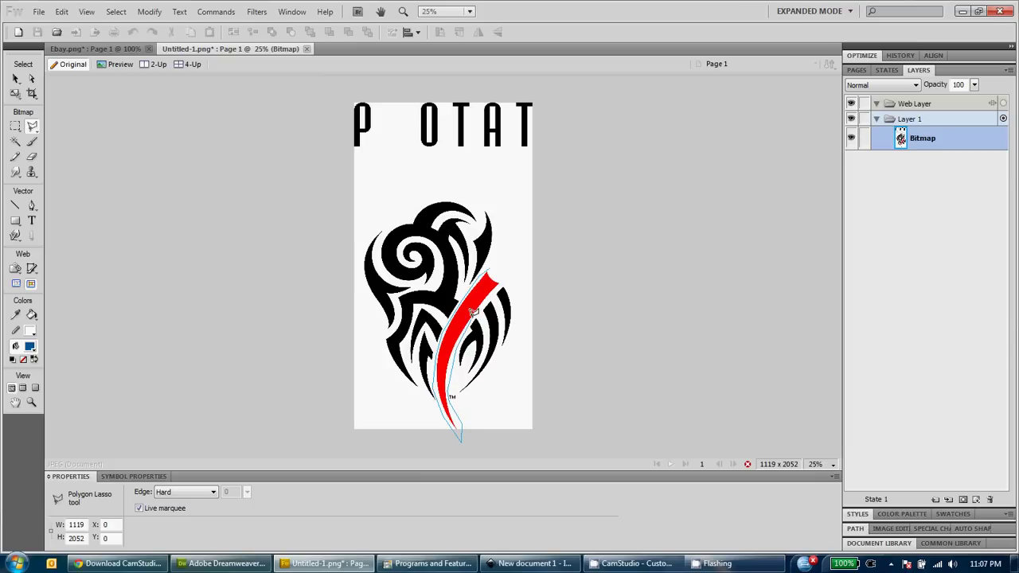
{"action": "left_click", "coordinate": [490, 266]}
{"action": "key", "text": "Delete"}
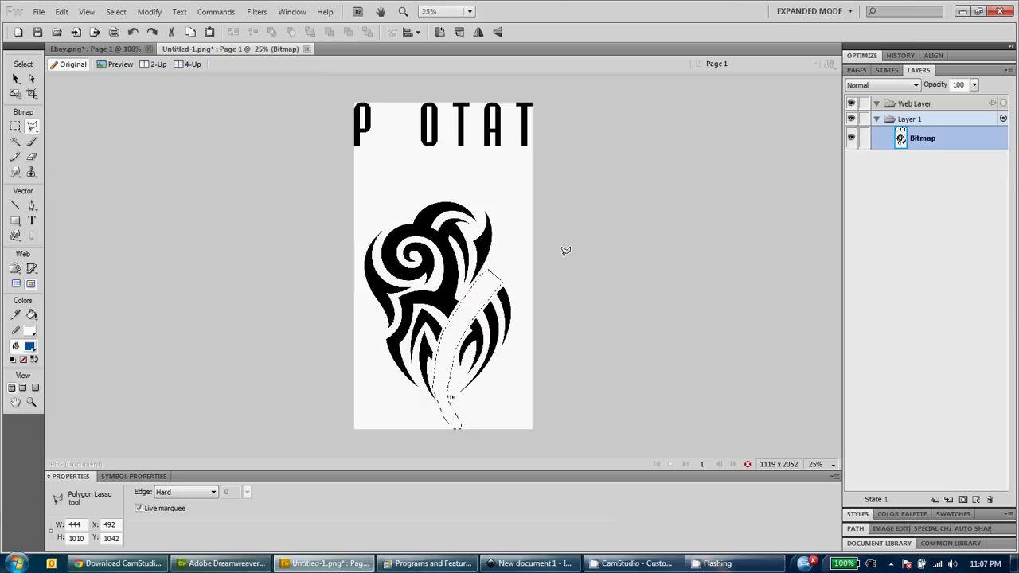
Select the whole logo bitmap, now holding only the black lettering and tribal shapes.
{"action": "left_click", "coordinate": [16, 78]}
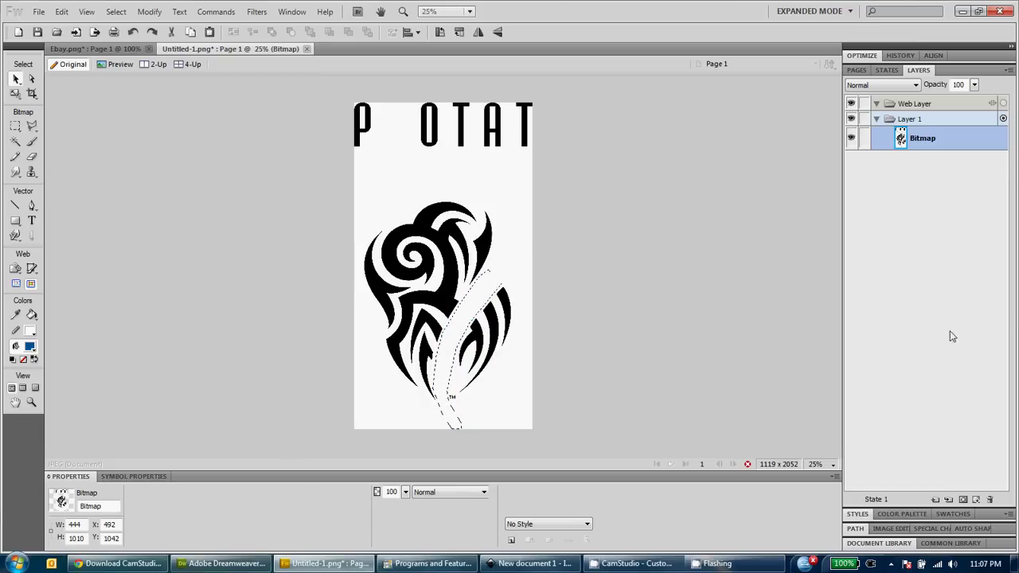
{"action": "left_click", "coordinate": [462, 343]}
{"action": "left_click", "coordinate": [32, 157]}
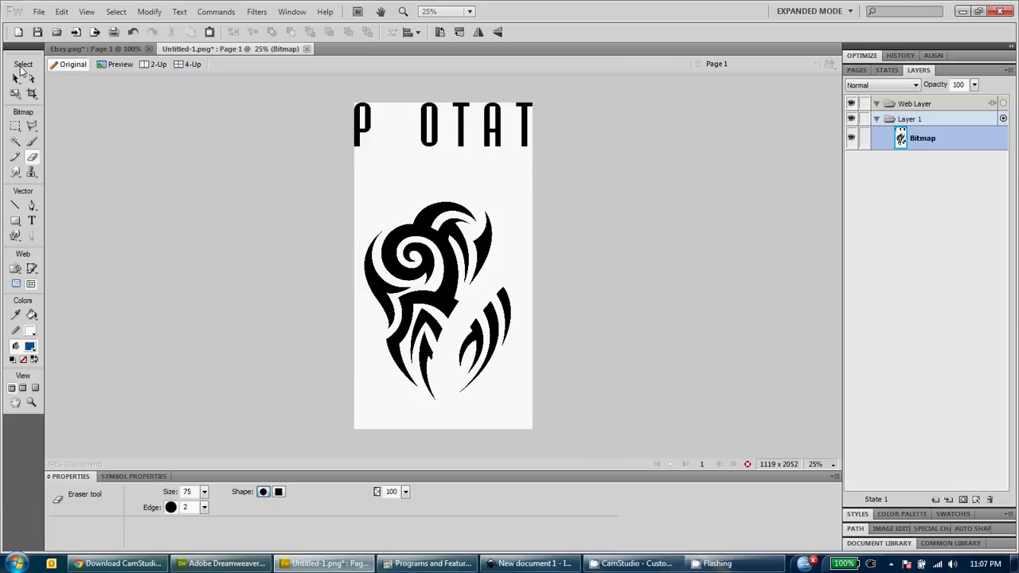
{"action": "left_click", "coordinate": [16, 78]}
{"action": "left_click", "coordinate": [205, 164]}
{"action": "left_click", "coordinate": [450, 221]}
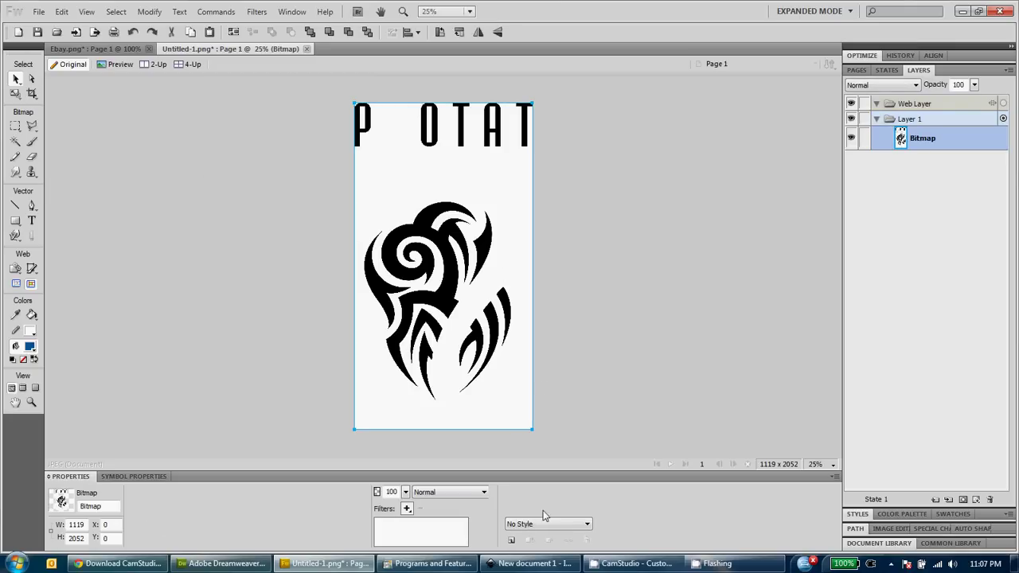
Move the black-only logo right of the original and trace it with 2-colour quantization, inverted.
{"action": "left_click", "coordinate": [534, 563]}
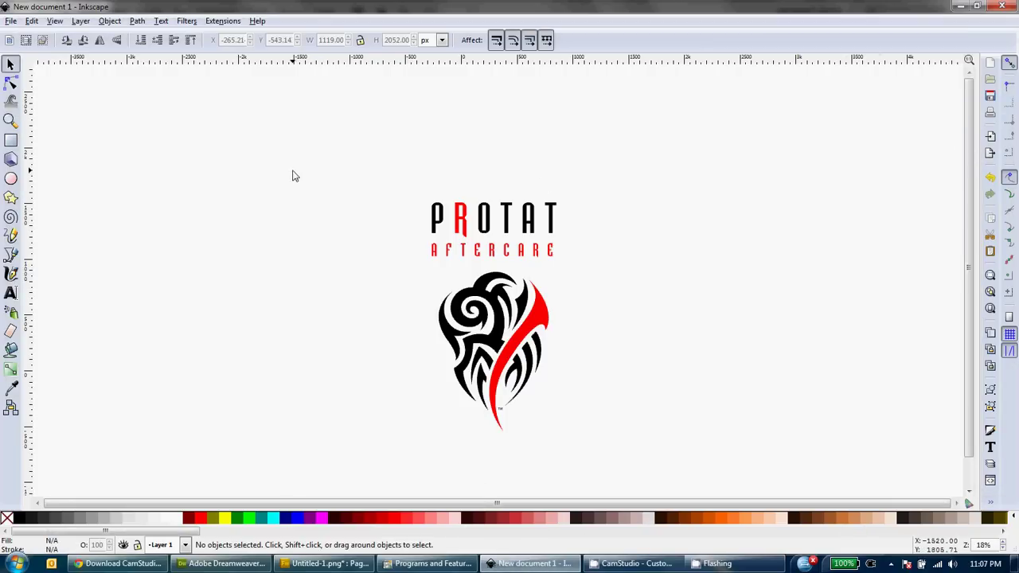
{"action": "left_click_drag", "start_coordinate": [438, 229], "coordinate": [677, 321]}
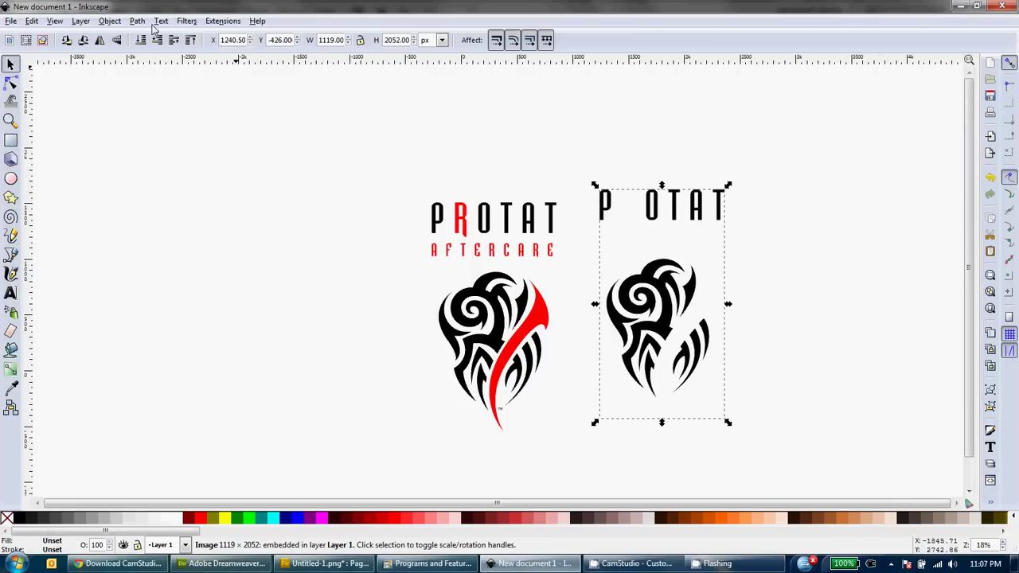
{"action": "left_click", "coordinate": [137, 21]}
{"action": "left_click", "coordinate": [153, 68]}
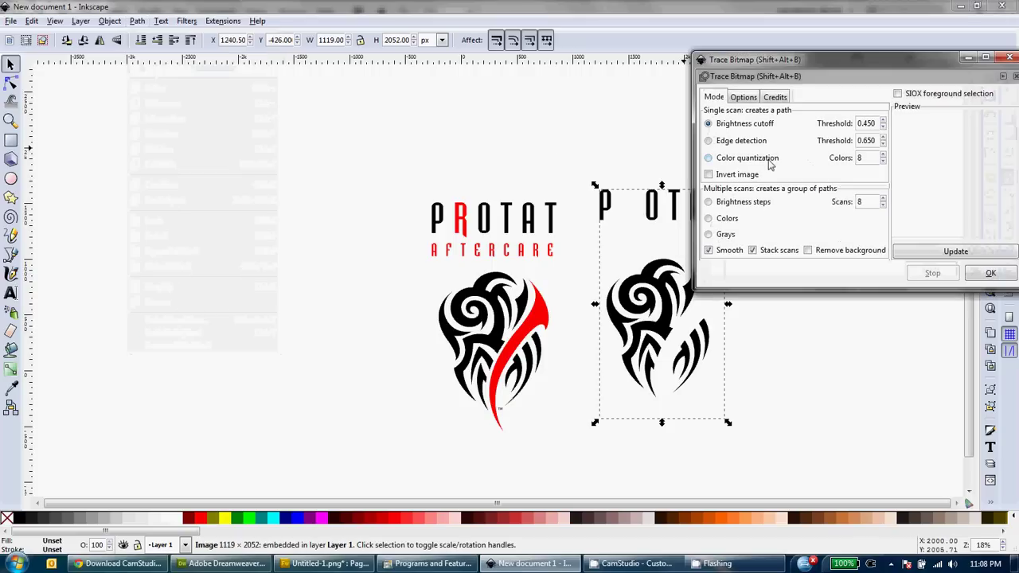
{"action": "left_click", "coordinate": [882, 161]}
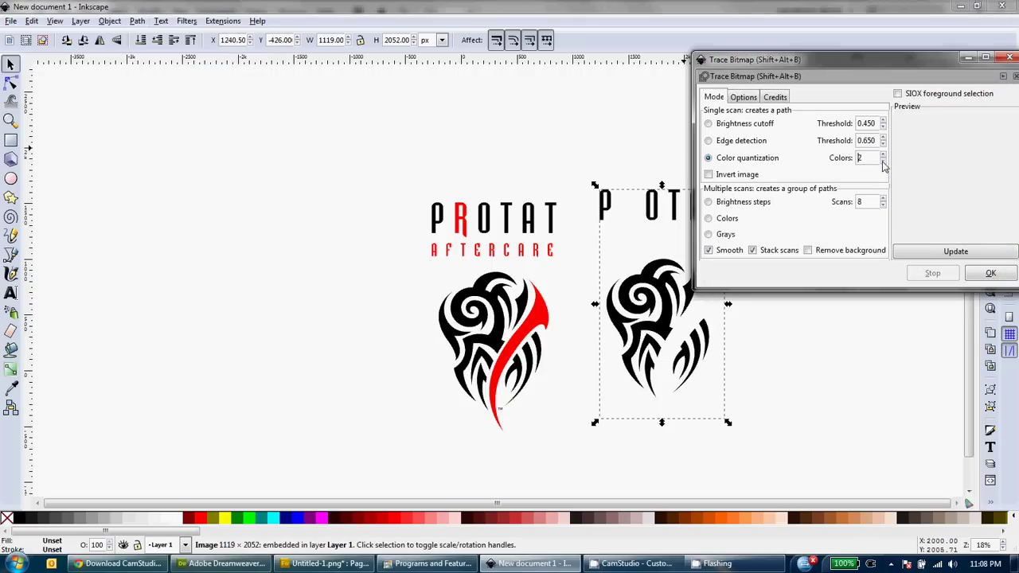
{"action": "left_click", "coordinate": [922, 252]}
{"action": "left_click", "coordinate": [708, 174]}
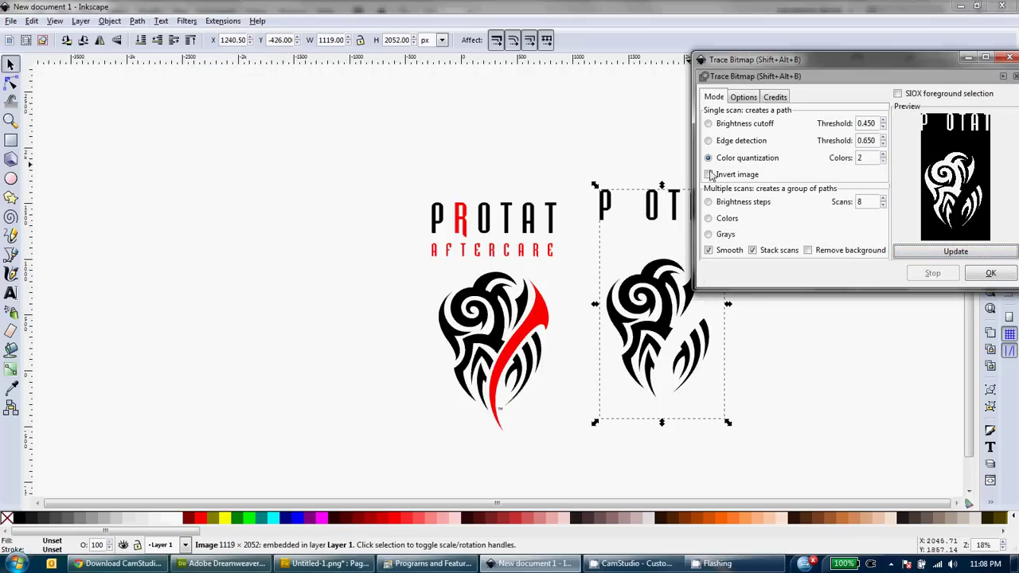
{"action": "left_click", "coordinate": [975, 273]}
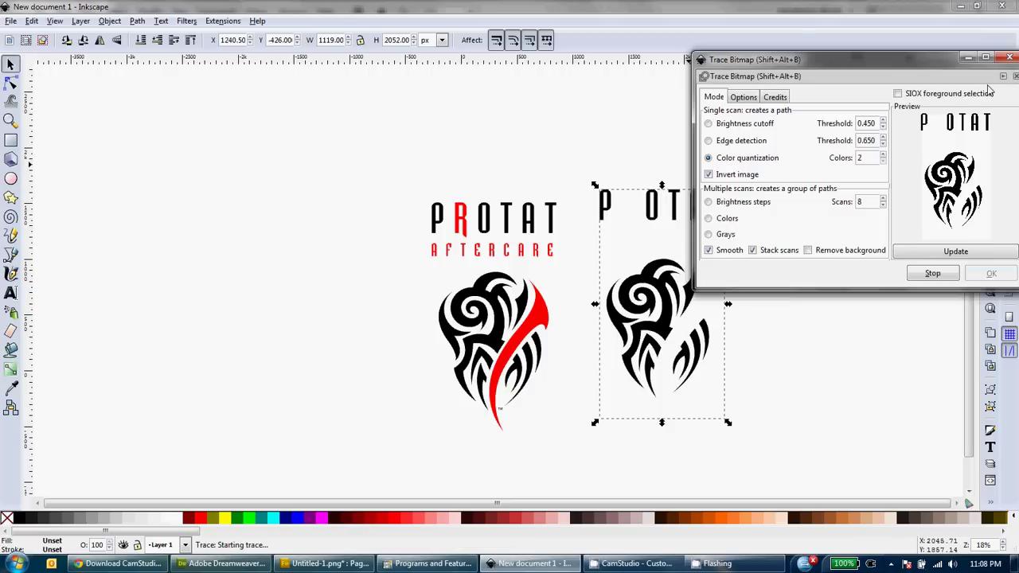
Close Trace Bitmap and delete the black-only bitmap, keeping only its traced path.
{"action": "left_click", "coordinate": [1008, 62]}
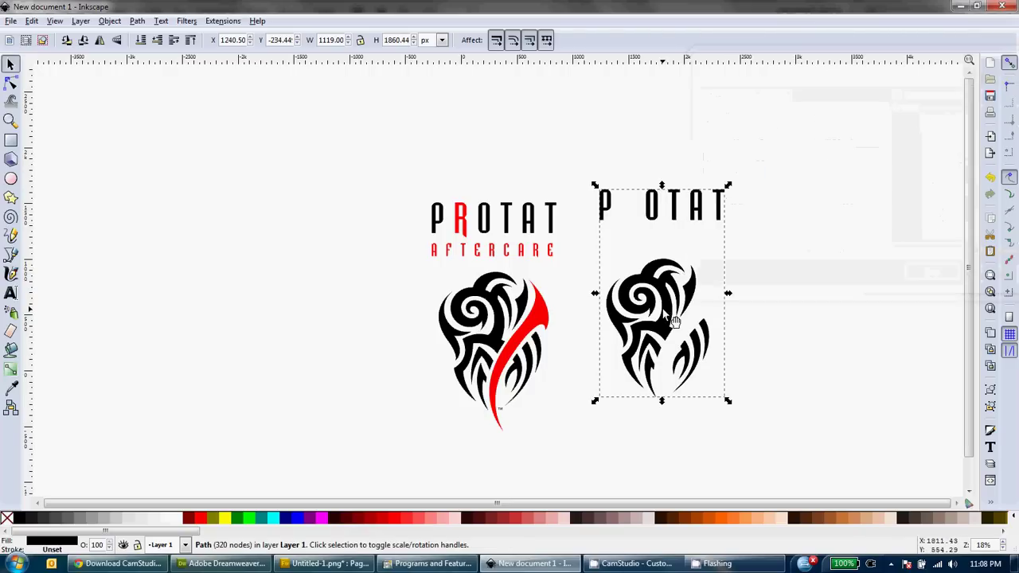
{"action": "left_click", "coordinate": [696, 279]}
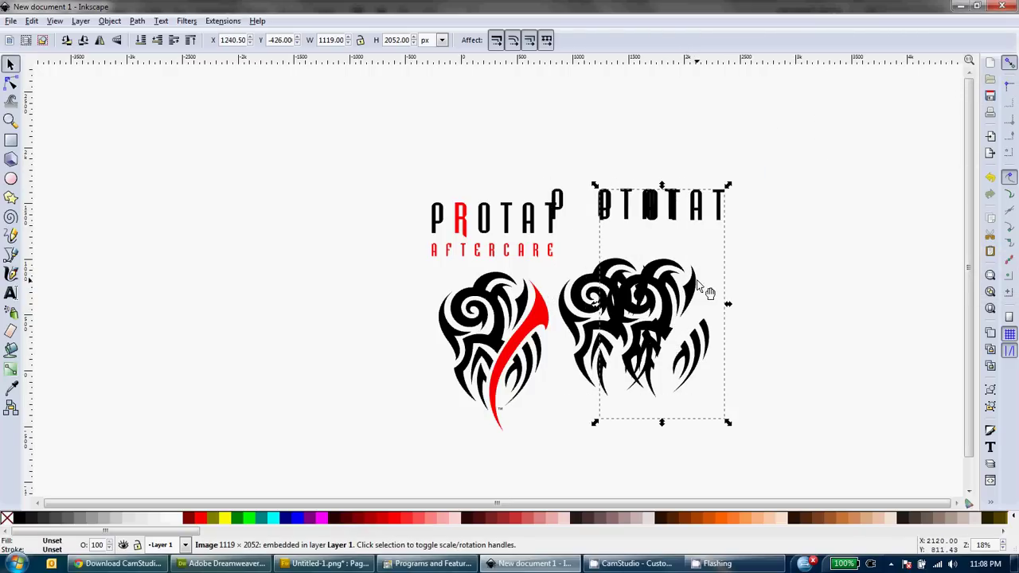
{"action": "key", "text": "Delete"}
{"action": "scroll", "coordinate": [639, 437], "scroll_direction": "up", "scroll_amount": 4, "text": "ctrl"}
{"action": "scroll", "coordinate": [628, 378], "scroll_direction": "up", "scroll_amount": 2, "text": "ctrl"}
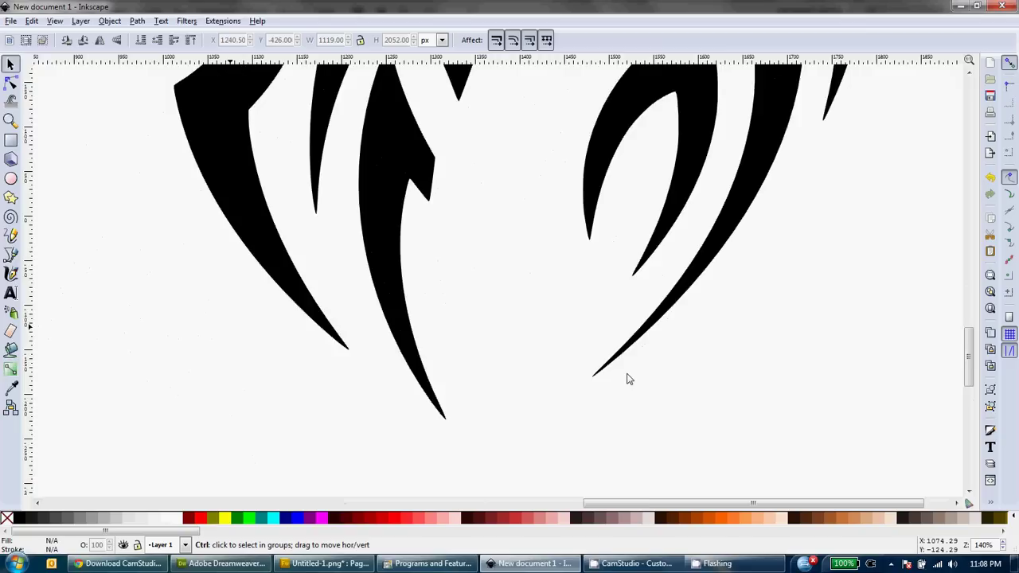
{"action": "scroll", "coordinate": [628, 377], "scroll_direction": "up", "scroll_amount": 1, "text": "ctrl"}
{"action": "scroll", "coordinate": [628, 379], "scroll_direction": "down", "scroll_amount": 1, "text": "ctrl"}
{"action": "scroll", "coordinate": [628, 377], "scroll_direction": "down", "scroll_amount": 2, "text": "ctrl"}
{"action": "scroll", "coordinate": [628, 377], "scroll_direction": "down", "scroll_amount": 3, "text": "ctrl"}
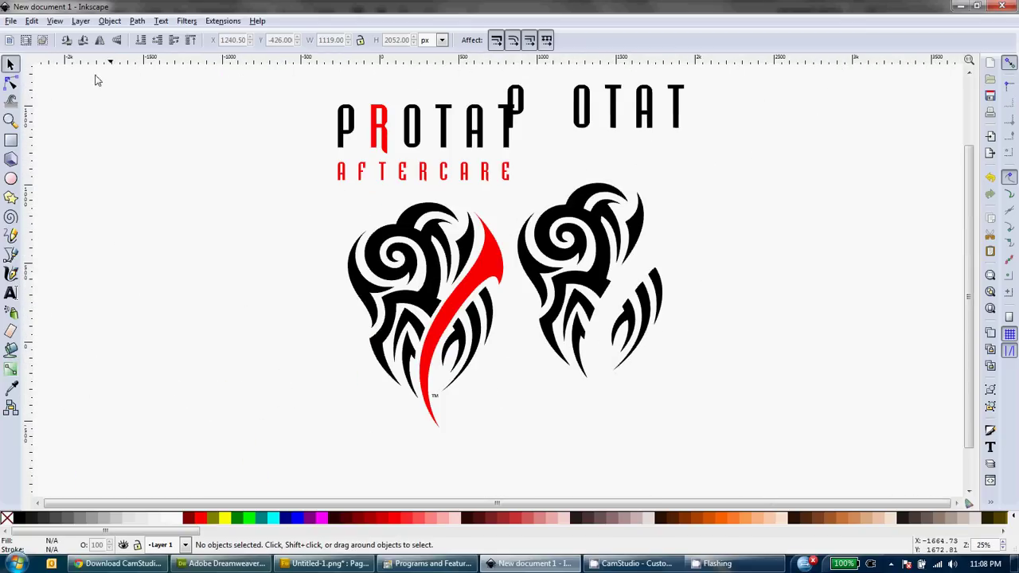
Drag the black traced copy until it sits level with the original logo.
{"action": "left_click", "coordinate": [11, 82]}
{"action": "left_click", "coordinate": [562, 263]}
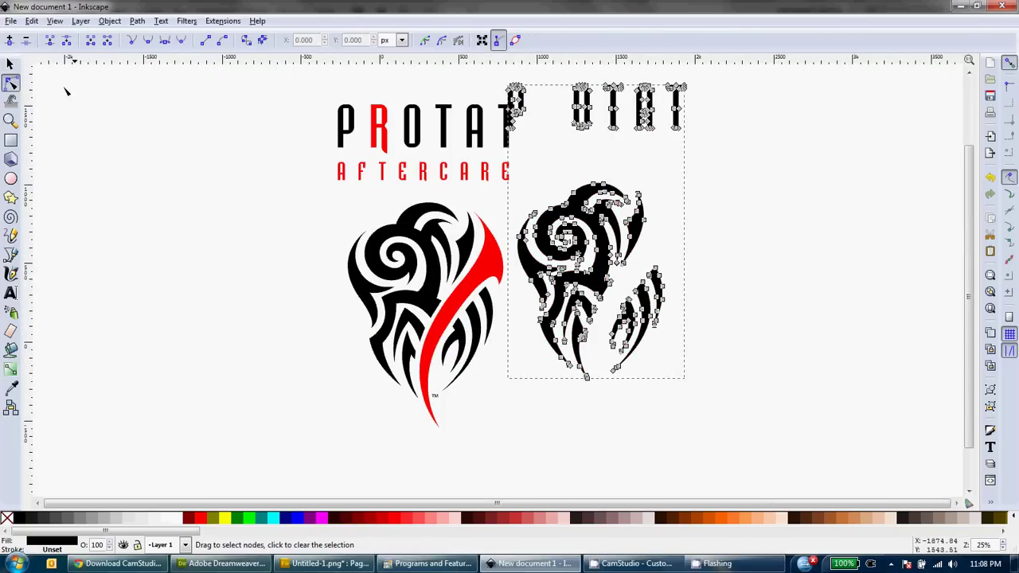
{"action": "left_click", "coordinate": [11, 64]}
{"action": "left_click_drag", "start_coordinate": [614, 291], "coordinate": [659, 322]}
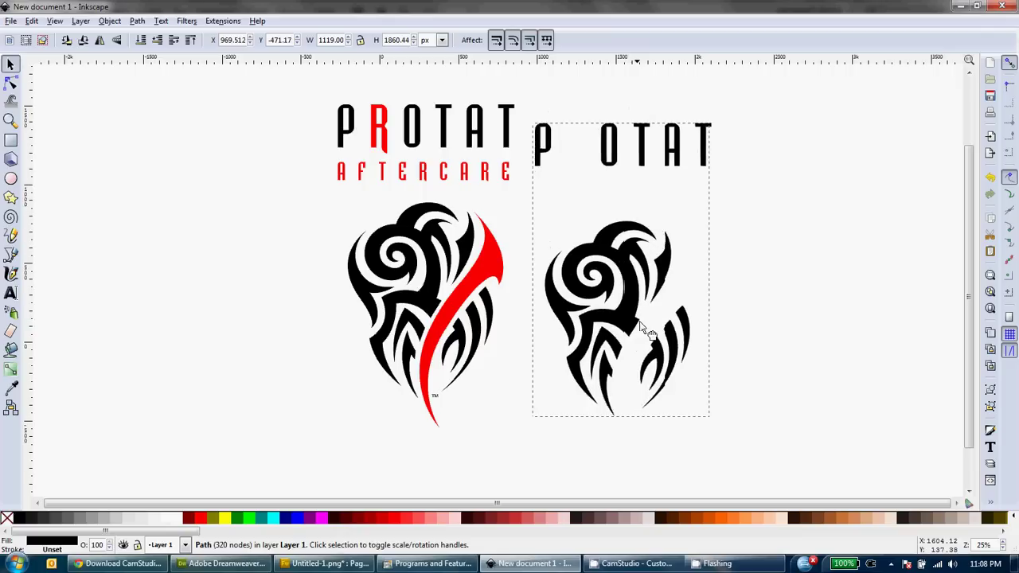
{"action": "left_click", "coordinate": [252, 319]}
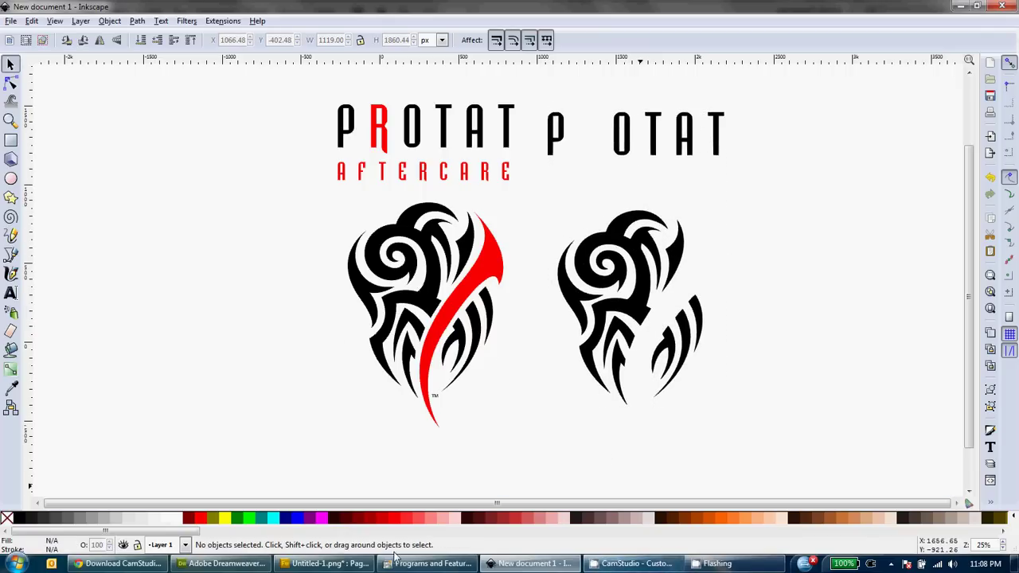
Select the original logo image, dismiss its context menu, and bring the Fireworks document forward.
{"action": "left_click", "coordinate": [427, 321]}
{"action": "right_click", "coordinate": [428, 320]}
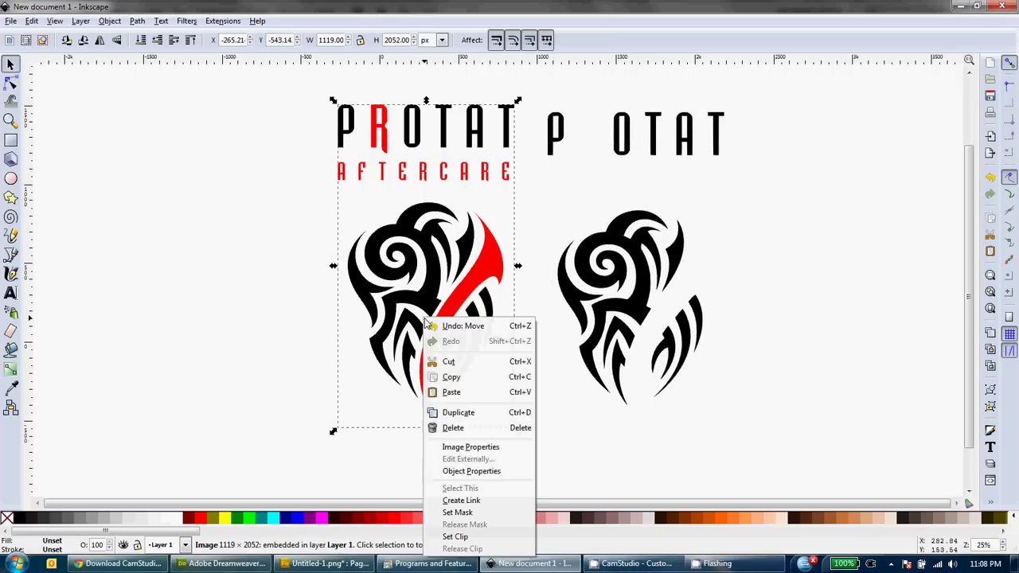
{"action": "left_click", "coordinate": [450, 377]}
{"action": "left_click", "coordinate": [242, 388]}
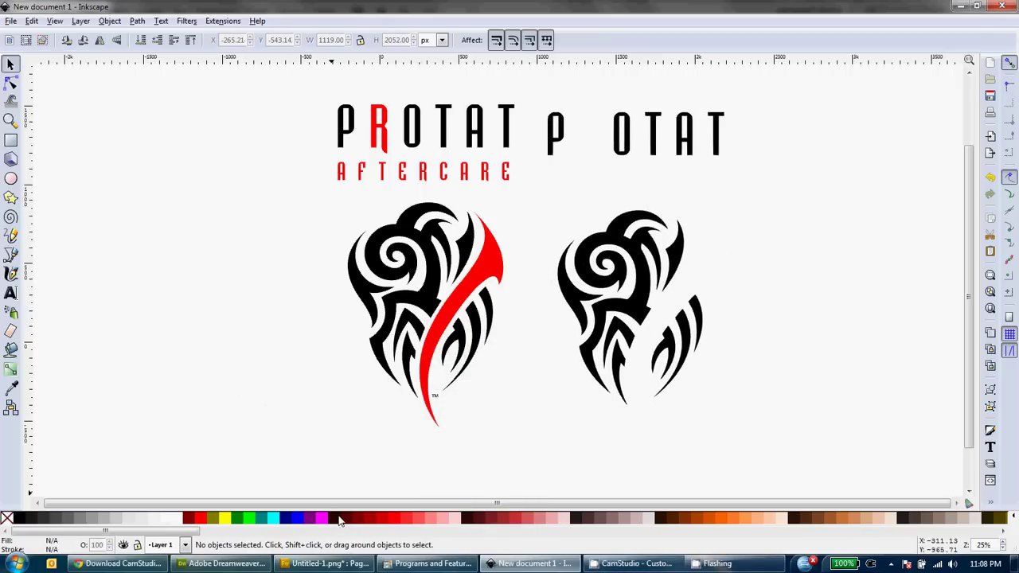
{"action": "left_click", "coordinate": [330, 564]}
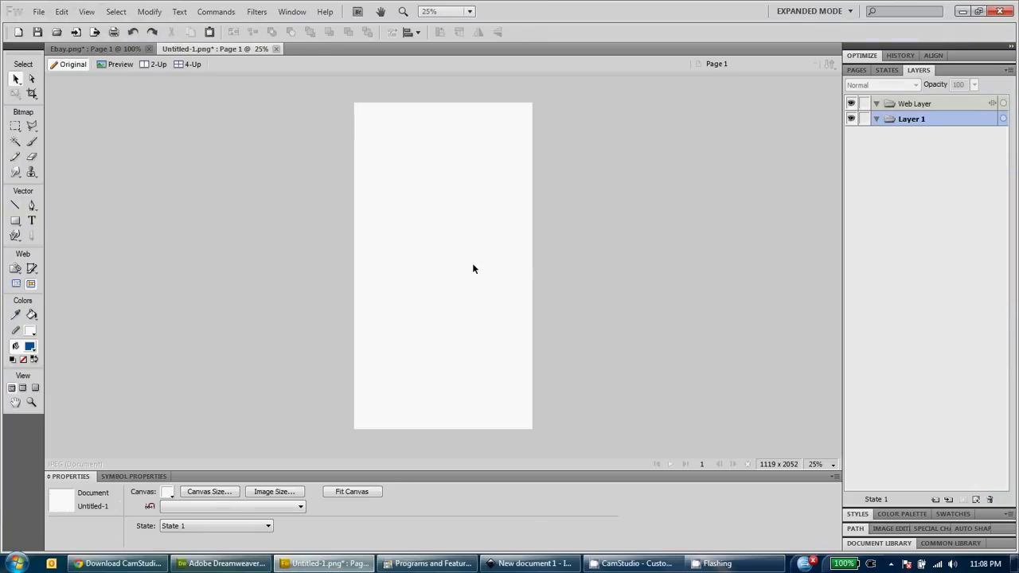
Erase the black PROTAT letters with the eraser at size 100.
{"action": "left_click", "coordinate": [667, 231]}
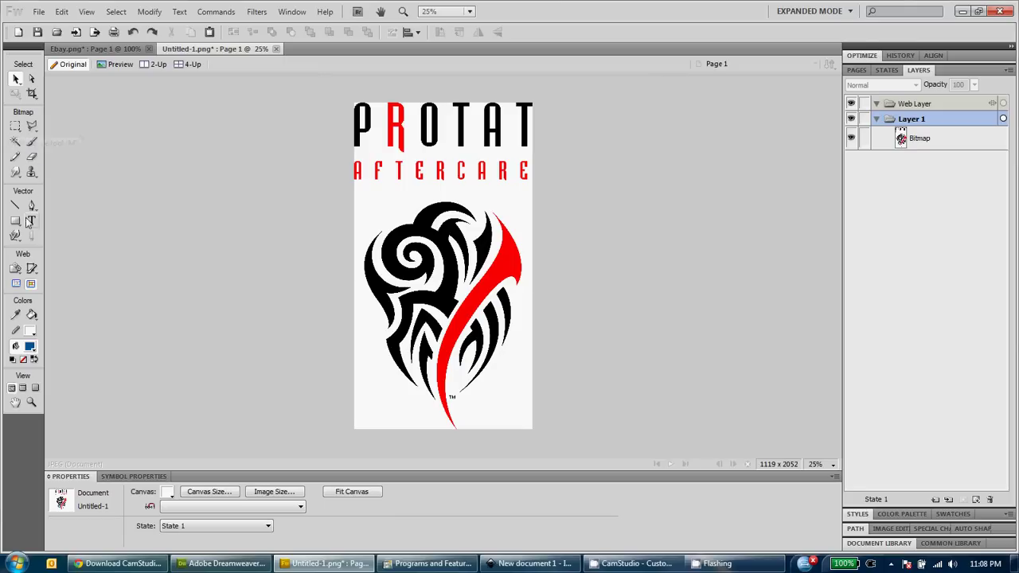
{"action": "left_click", "coordinate": [32, 158]}
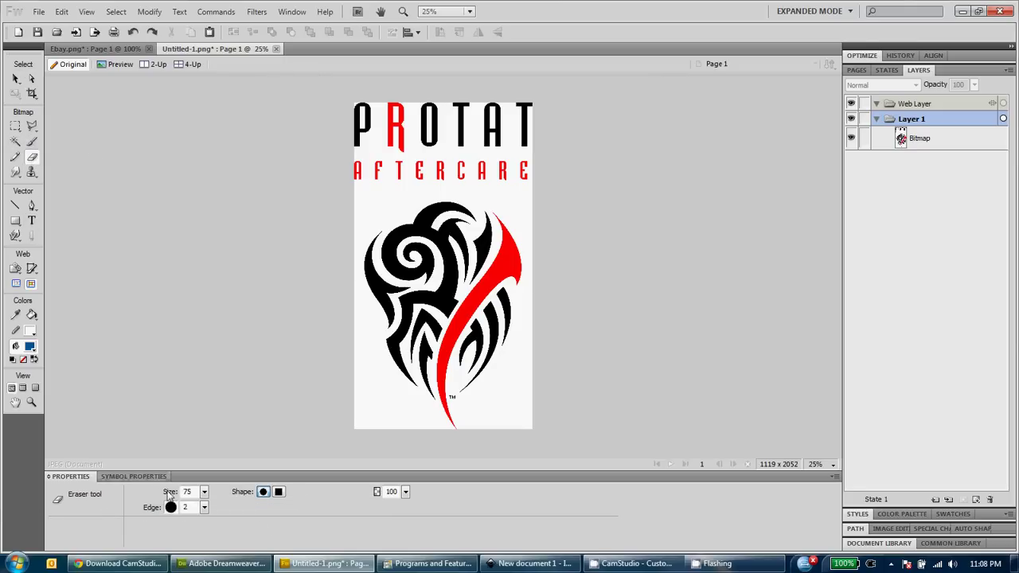
{"action": "left_click", "coordinate": [206, 492]}
{"action": "left_click_drag", "start_coordinate": [205, 481], "coordinate": [205, 476]}
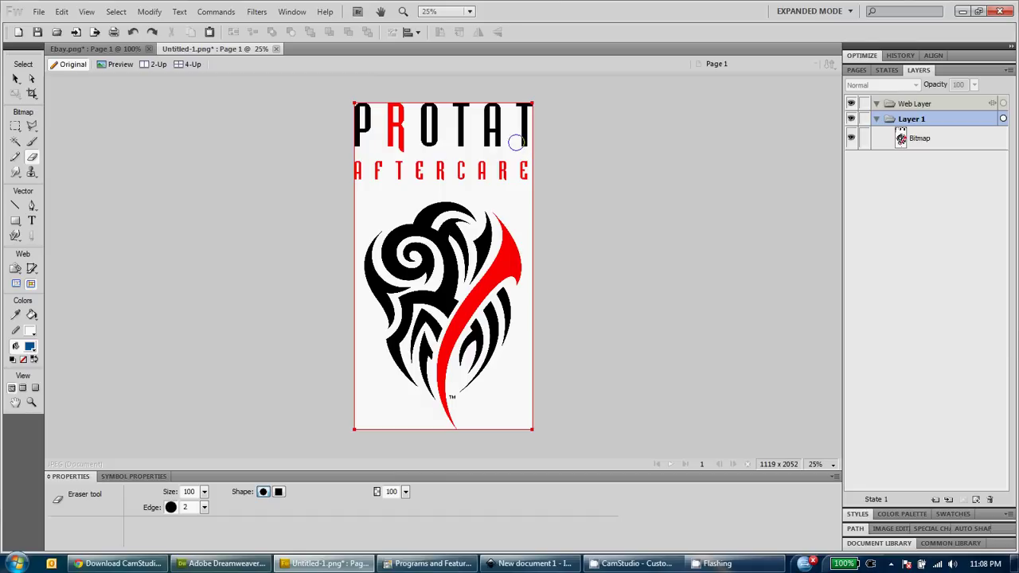
{"action": "left_click_drag", "start_coordinate": [521, 149], "coordinate": [524, 111]}
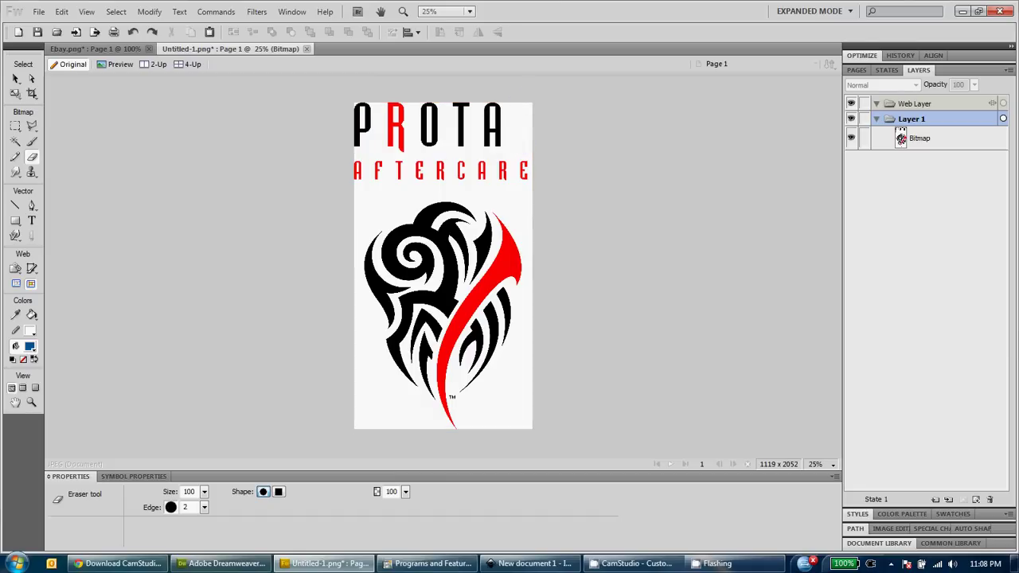
{"action": "left_click_drag", "start_coordinate": [428, 127], "coordinate": [428, 138]}
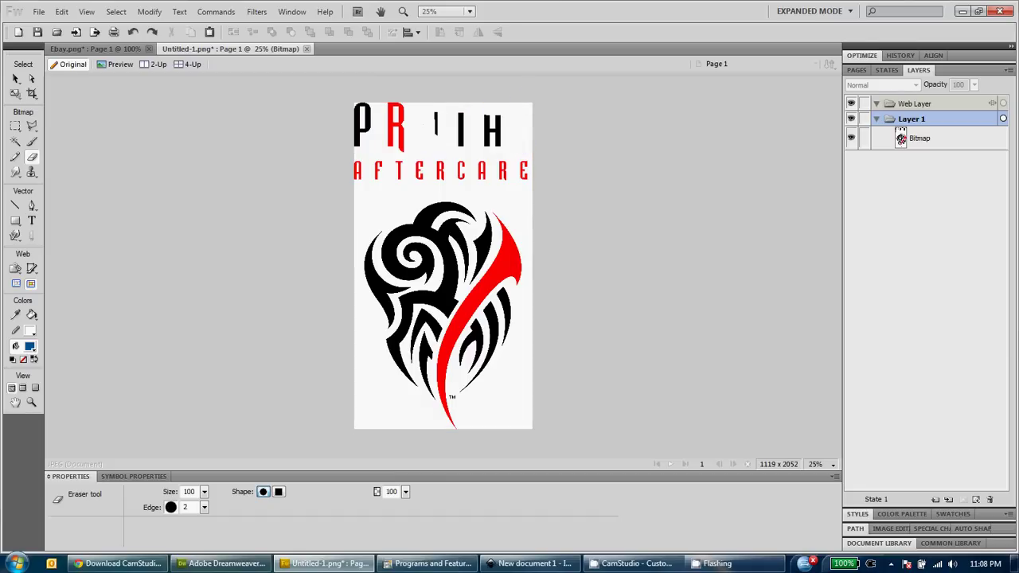
{"action": "left_click", "coordinate": [489, 127]}
Raise the eraser size to 300 and erase the black swirls of the tribal graphic.
{"action": "left_click", "coordinate": [903, 137]}
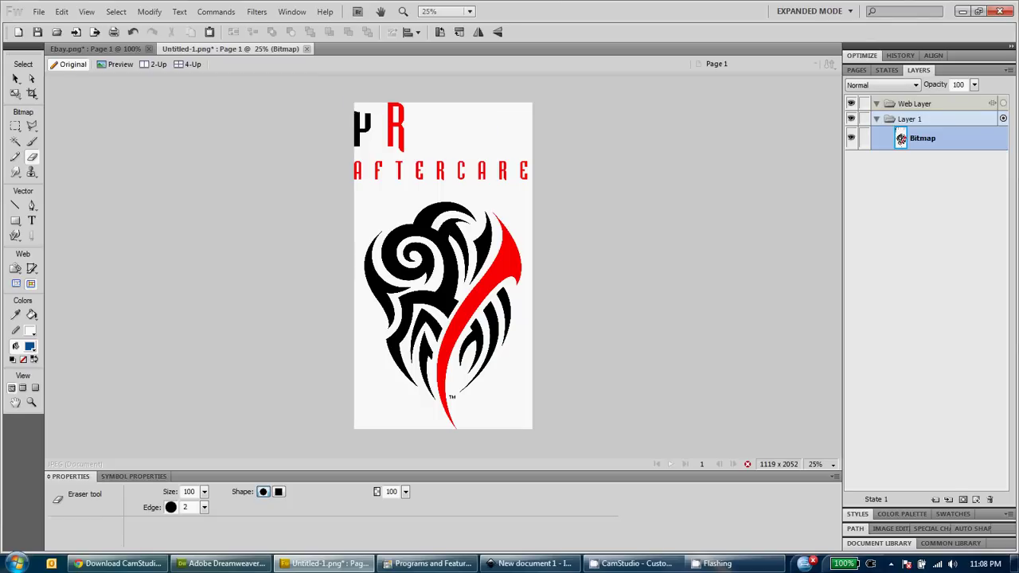
{"action": "double_click", "coordinate": [192, 493]}
{"action": "type", "text": "300"}
{"action": "key", "text": "Return"}
{"action": "mouse_move", "coordinate": [370, 265]}
{"action": "left_mouse_down"}
{"action": "mouse_move", "coordinate": [465, 225]}
{"action": "mouse_move", "coordinate": [466, 249]}
{"action": "mouse_move", "coordinate": [434, 273]}
{"action": "mouse_move", "coordinate": [422, 316]}
{"action": "mouse_move", "coordinate": [421, 307]}
{"action": "mouse_move", "coordinate": [437, 290]}
{"action": "mouse_move", "coordinate": [412, 341]}
{"action": "mouse_move", "coordinate": [408, 393]}
{"action": "left_mouse_up"}
Undo the last stroke and erase the remaining lower ends and tip of the black strokes.
{"action": "key", "text": "v"}
{"action": "key", "text": "ctrl+z"}
{"action": "key", "text": "e"}
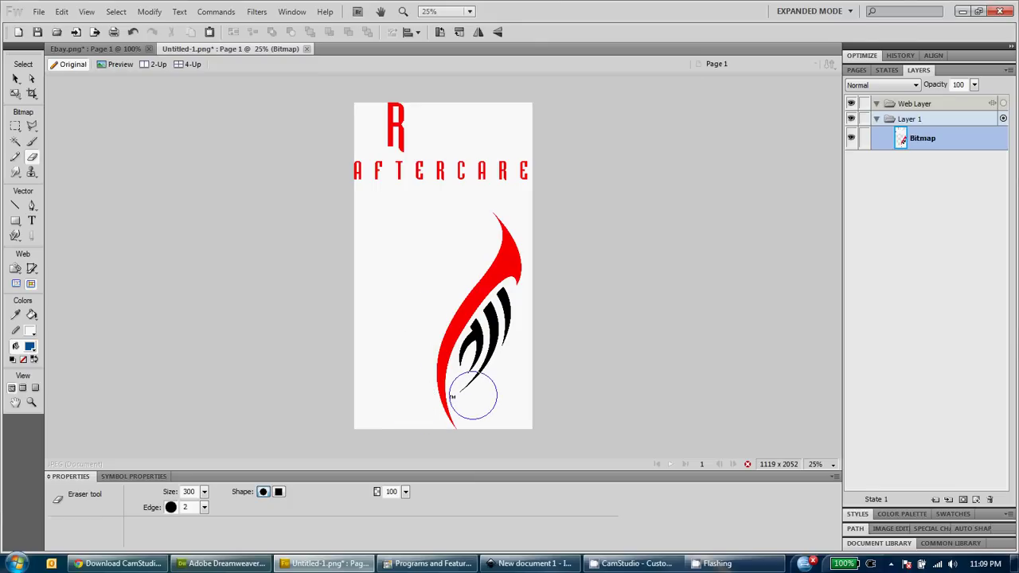
{"action": "left_click_drag", "start_coordinate": [473, 396], "coordinate": [505, 316]}
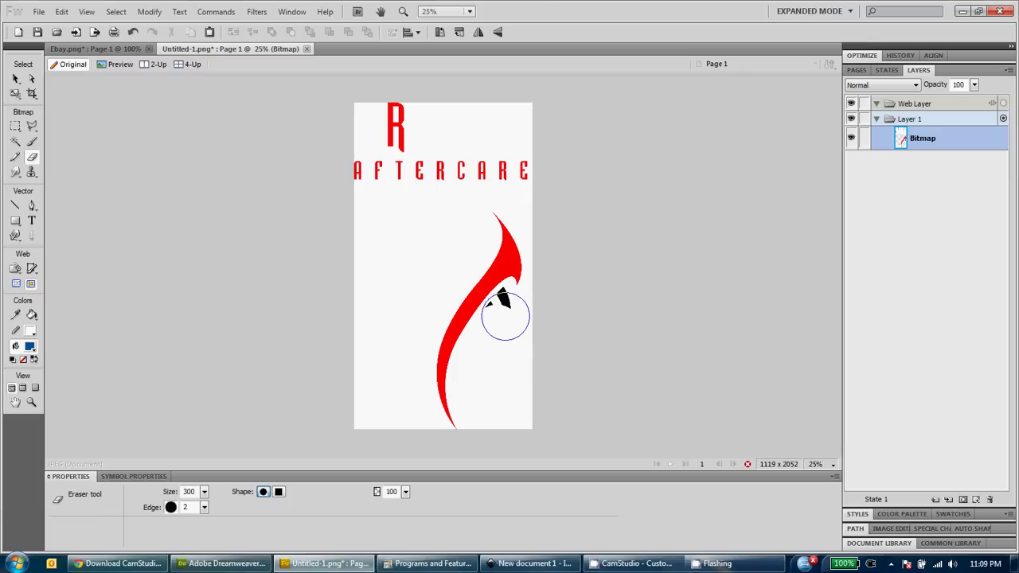
{"action": "left_click", "coordinate": [504, 311]}
{"action": "left_click", "coordinate": [18, 78]}
{"action": "left_click", "coordinate": [460, 249]}
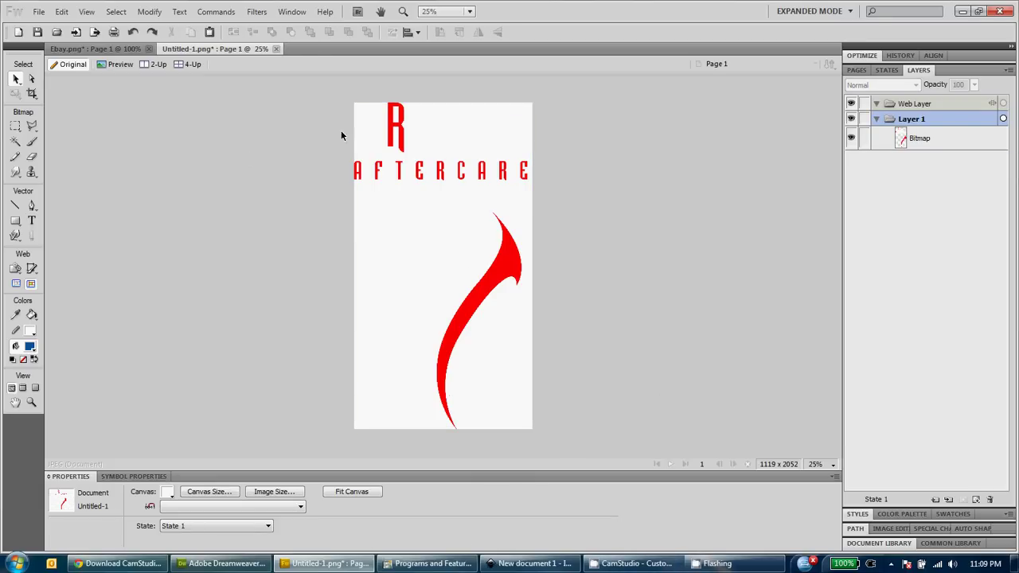
Paste into Inkscape, then delete the wrongly pasted full logo.
{"action": "left_click", "coordinate": [410, 185]}
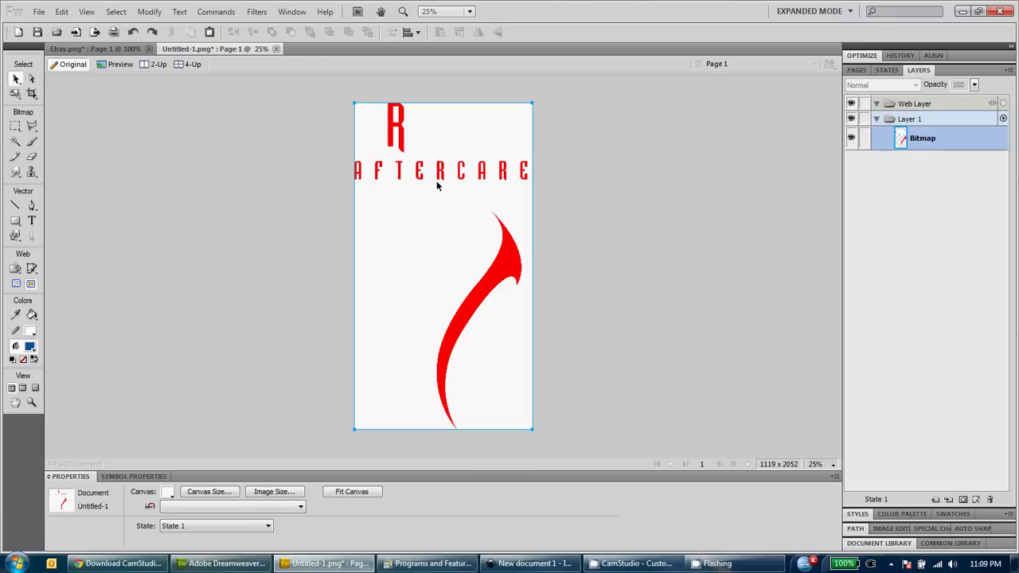
{"action": "left_click", "coordinate": [491, 563]}
{"action": "key", "text": "ctrl+v"}
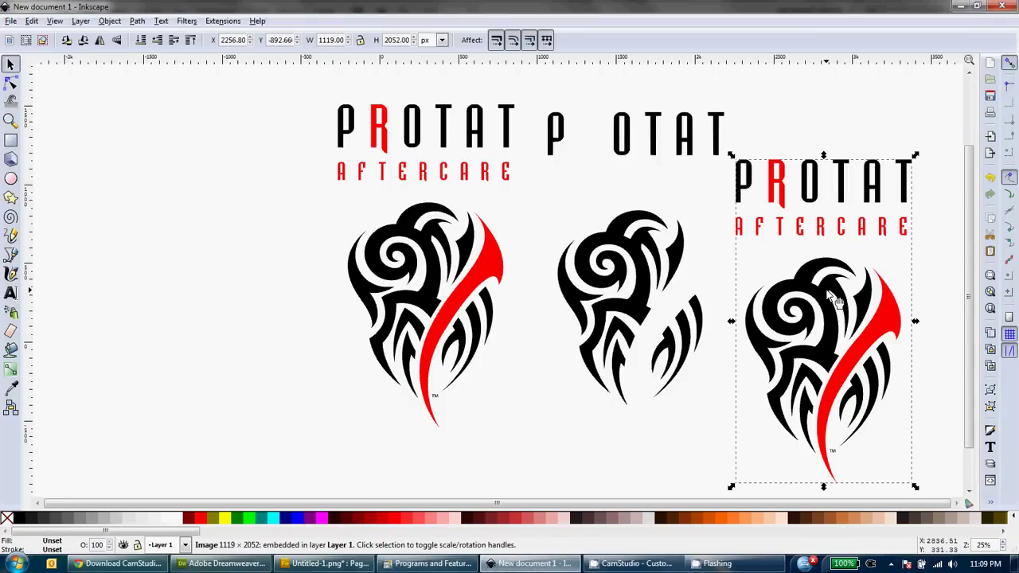
{"action": "key", "text": "Delete"}
Copy the red-only bitmap from Fireworks, paste it into Inkscape right of the traced logo.
{"action": "left_click", "coordinate": [326, 562]}
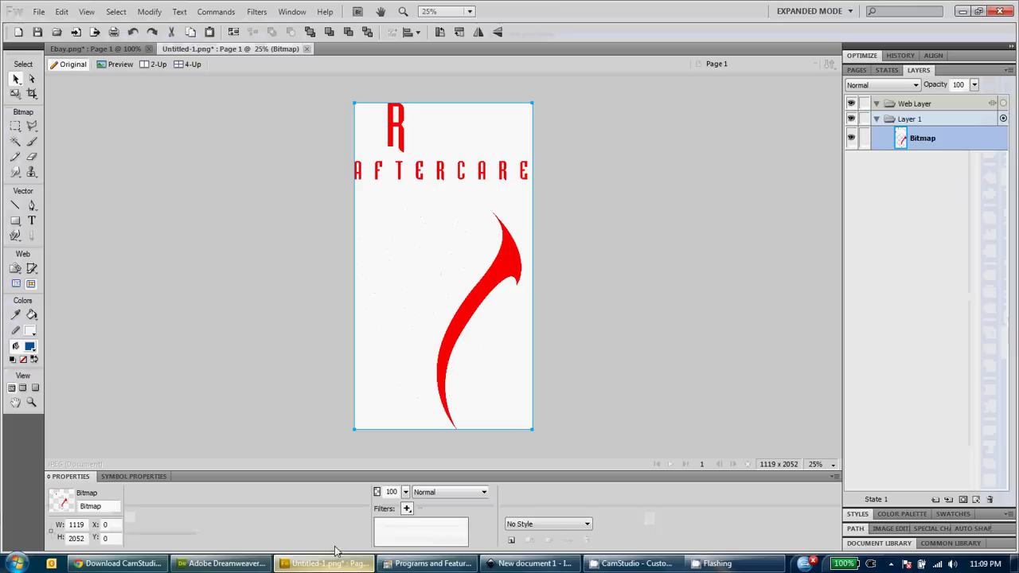
{"action": "right_click", "coordinate": [491, 160]}
{"action": "mouse_move", "coordinate": [549, 167]}
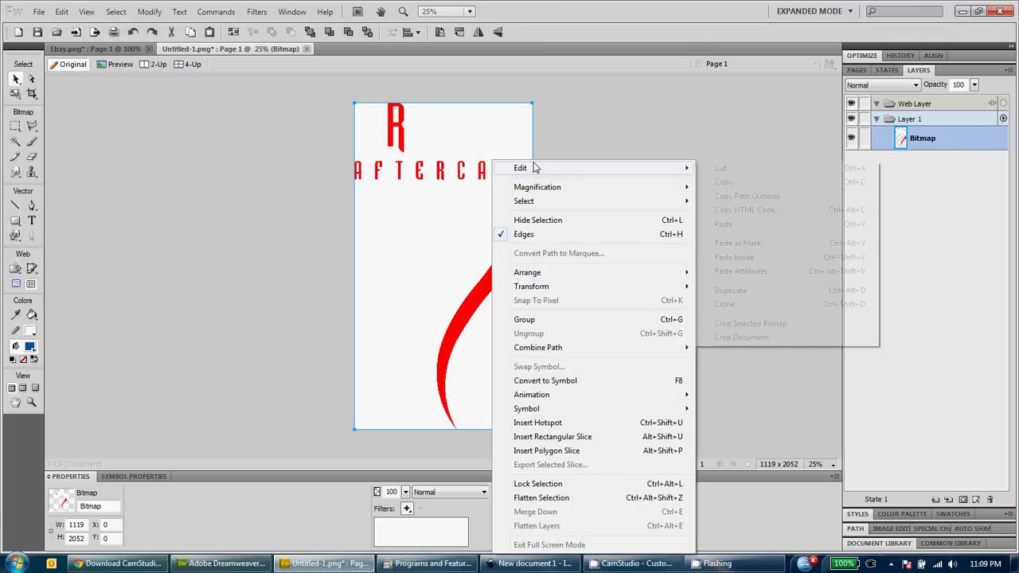
{"action": "left_click", "coordinate": [776, 182]}
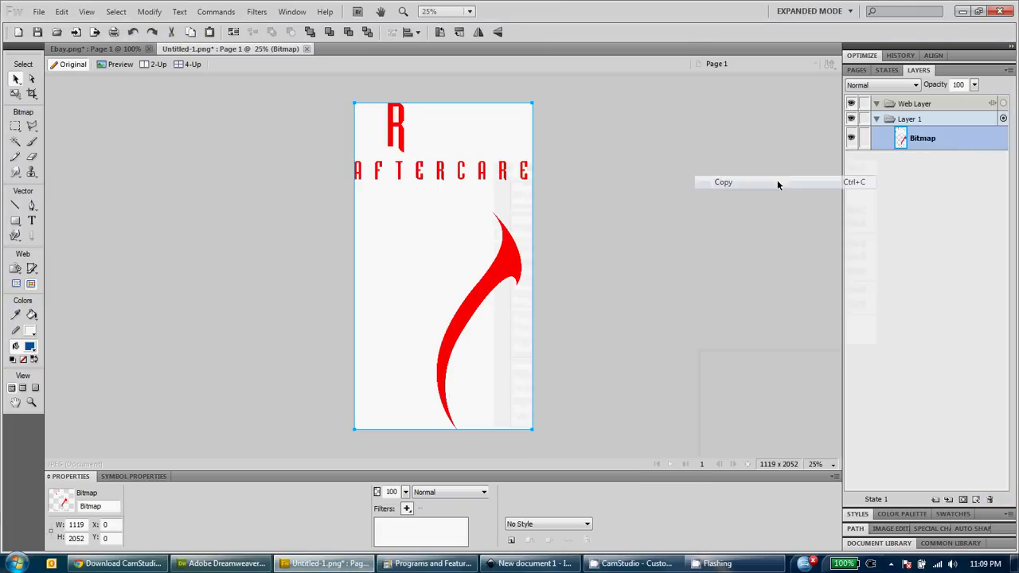
{"action": "left_click", "coordinate": [227, 563]}
{"action": "left_click", "coordinate": [530, 563]}
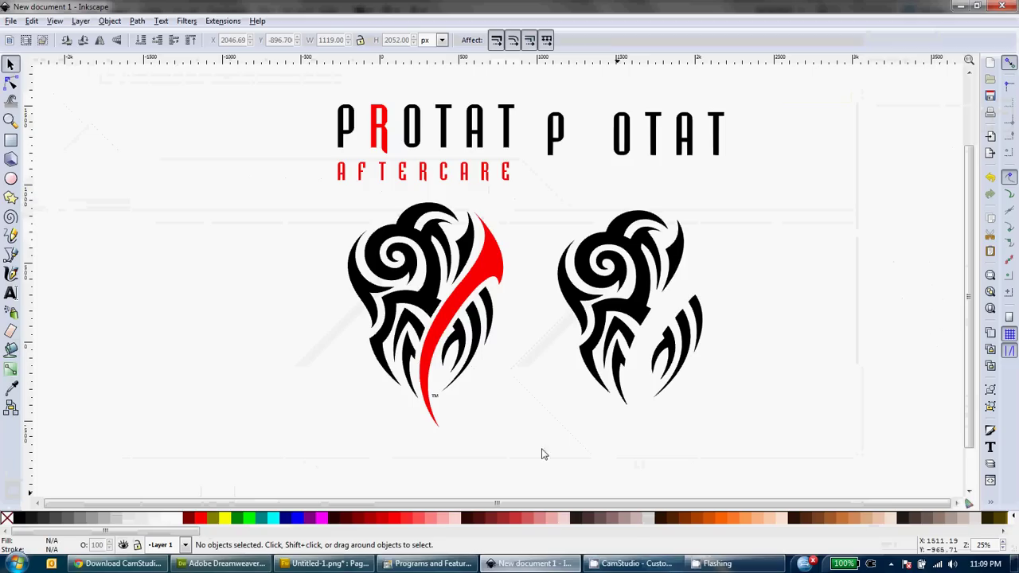
{"action": "key", "text": "ctrl"}
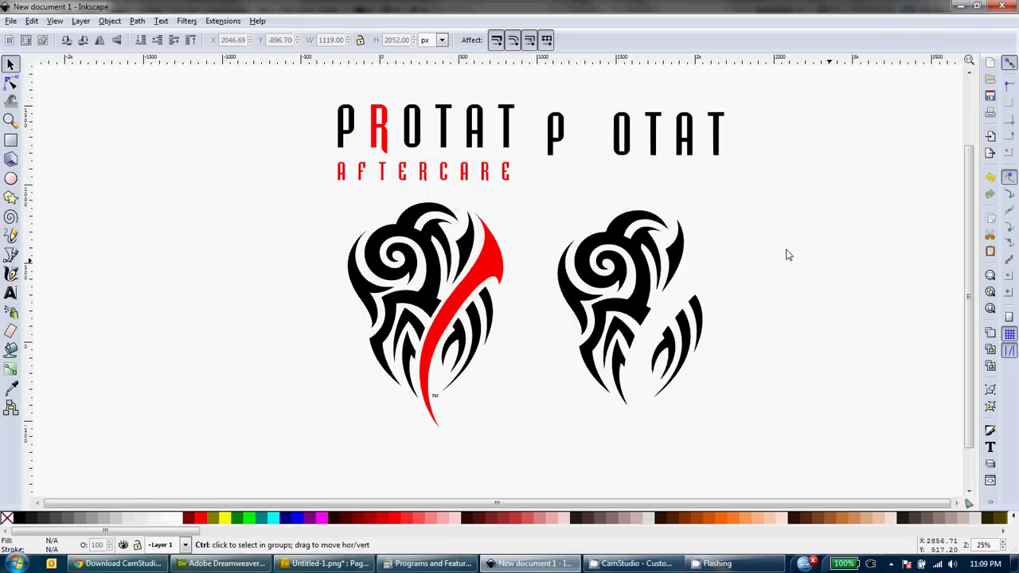
{"action": "key", "text": "ctrl+v"}
{"action": "left_click_drag", "start_coordinate": [816, 266], "coordinate": [871, 298]}
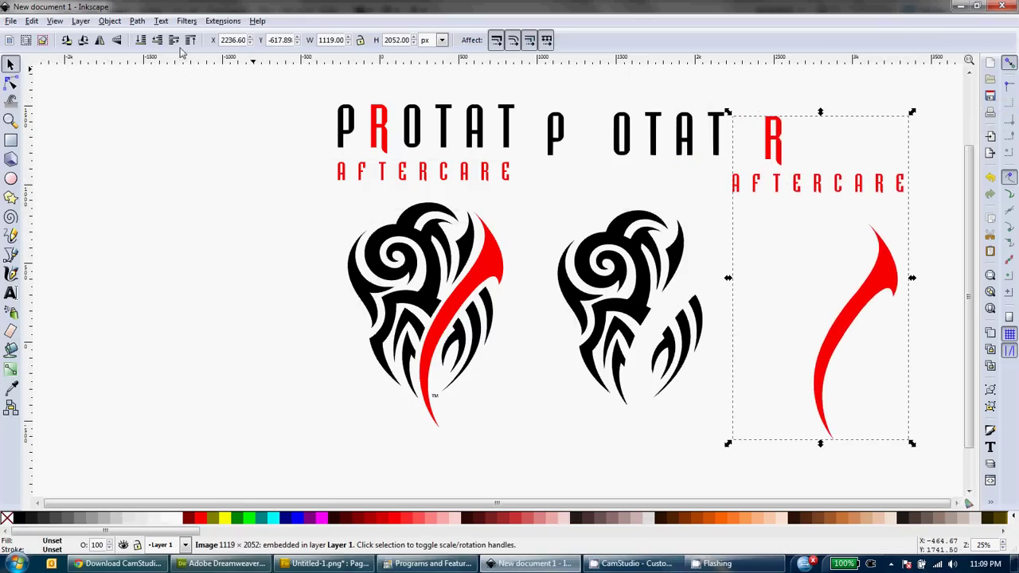
Trace the red-only image with Trace Bitmap, Invert image turned off.
{"action": "left_click", "coordinate": [143, 23]}
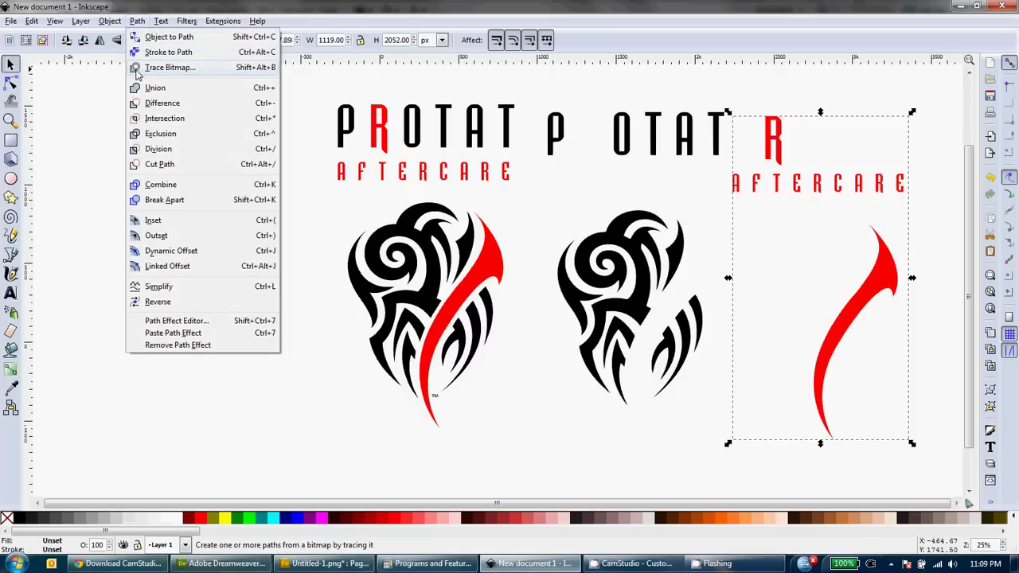
{"action": "left_click", "coordinate": [136, 70]}
{"action": "left_click", "coordinate": [944, 209]}
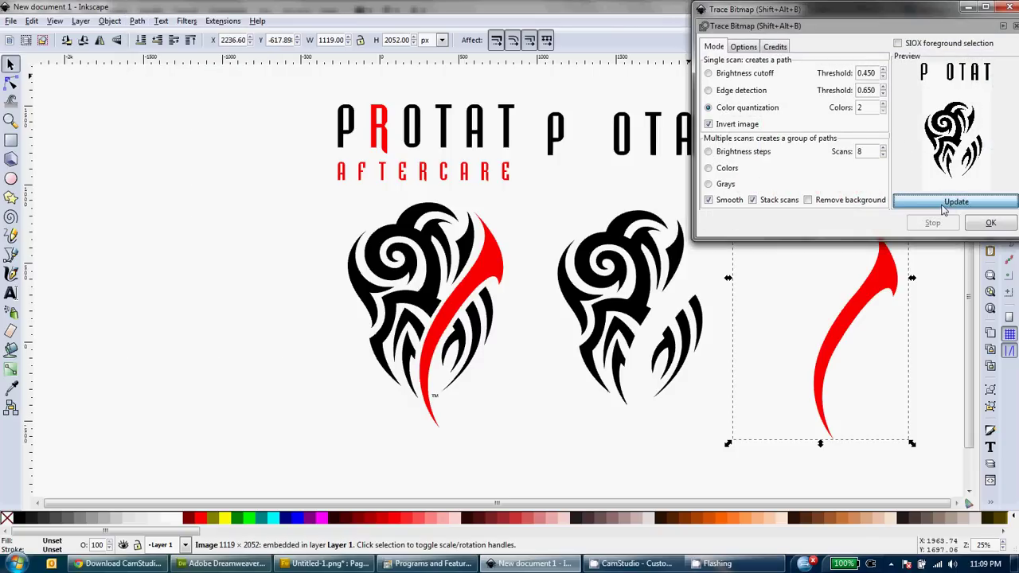
{"action": "left_click", "coordinate": [742, 125]}
{"action": "left_click", "coordinate": [991, 224]}
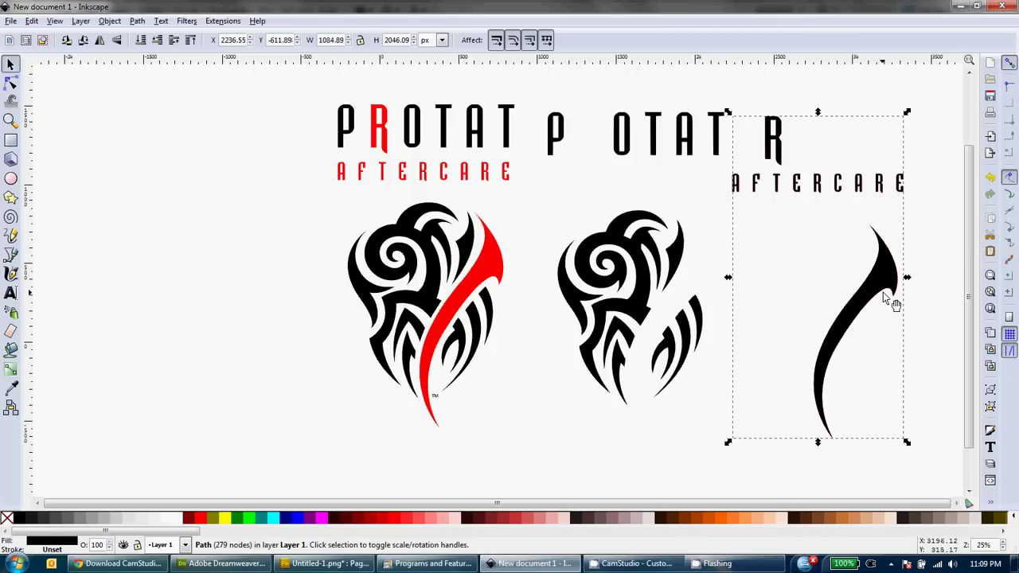
Move the new trace aside and delete the red bitmap beneath it.
{"action": "mouse_move", "coordinate": [883, 292]}
{"action": "left_mouse_down"}
{"action": "mouse_move", "coordinate": [769, 304]}
{"action": "mouse_move", "coordinate": [902, 312]}
{"action": "left_mouse_up"}
{"action": "left_click", "coordinate": [890, 276]}
{"action": "key", "text": "Delete"}
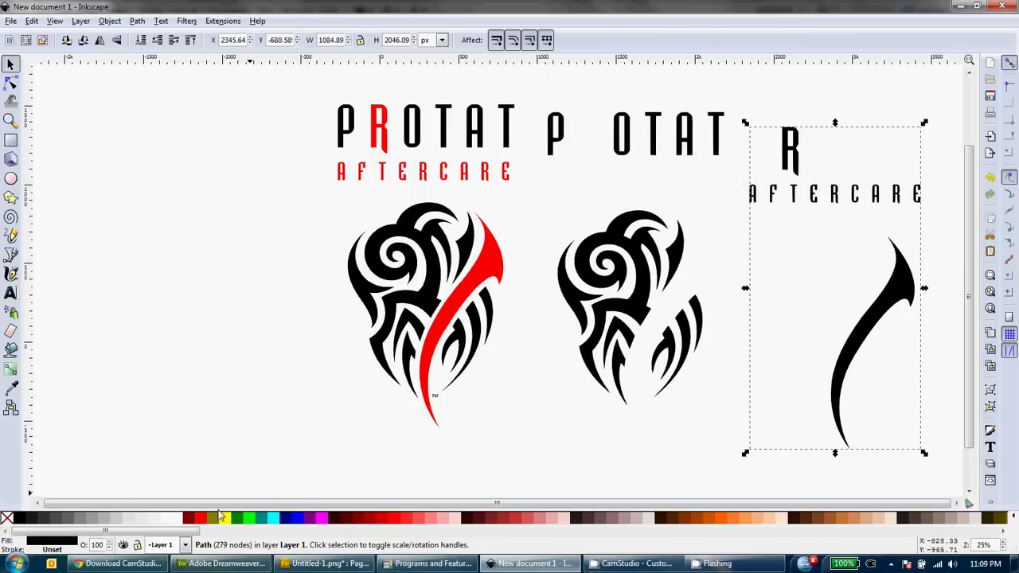
Fill the right-hand trace red and recolour the black-parts trace yellow.
{"action": "left_click", "coordinate": [203, 518]}
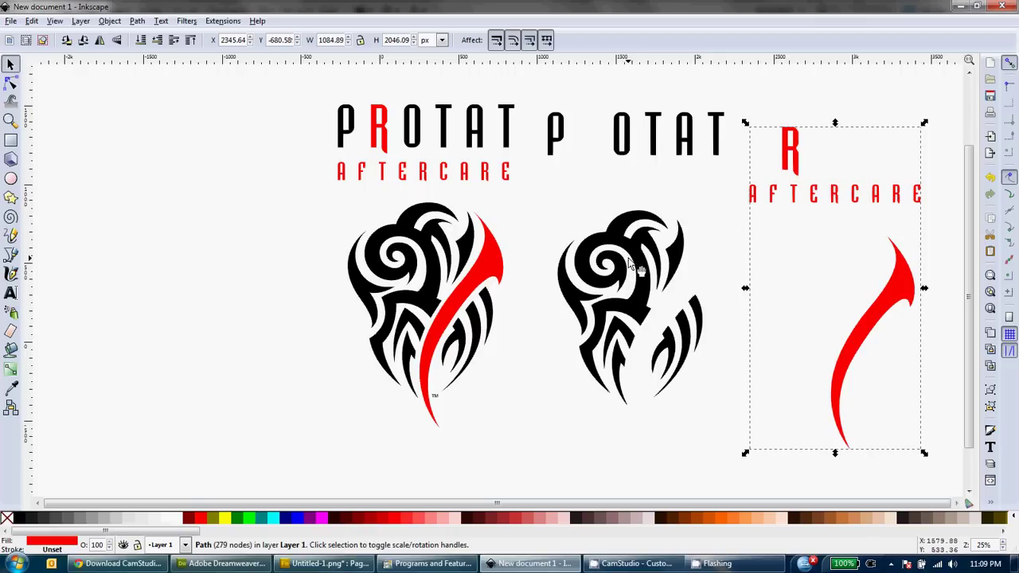
{"action": "left_click_drag", "start_coordinate": [646, 271], "coordinate": [605, 285]}
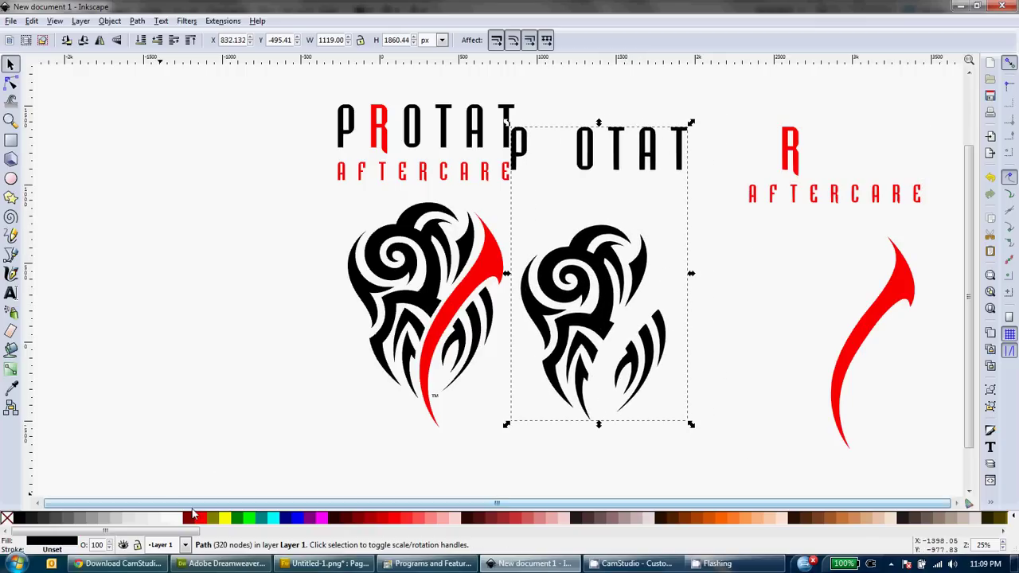
{"action": "left_click", "coordinate": [226, 519]}
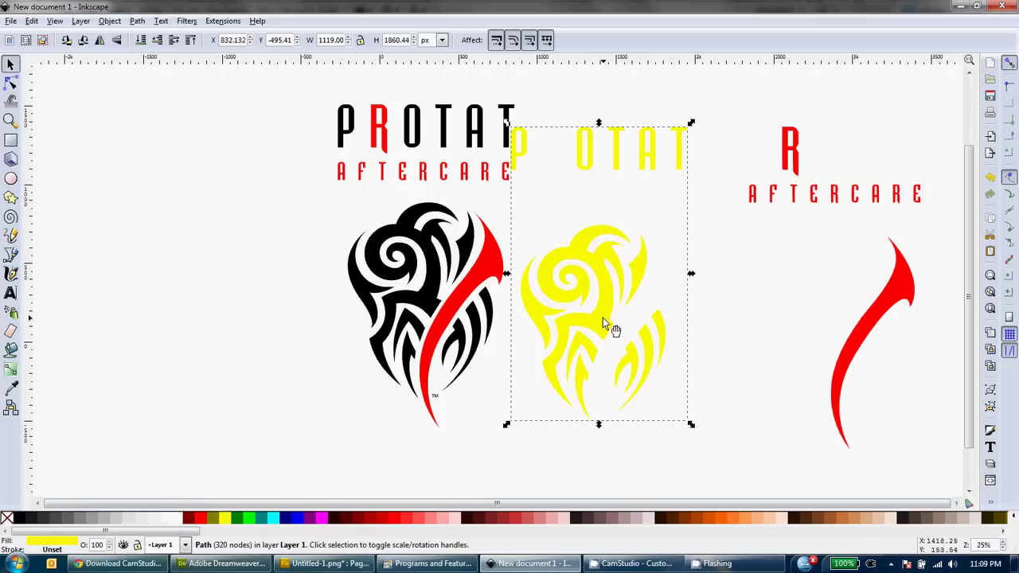
Place the yellow trace over the original black tattoo and nudge it into alignment while zoomed in.
{"action": "left_click_drag", "start_coordinate": [602, 321], "coordinate": [422, 297]}
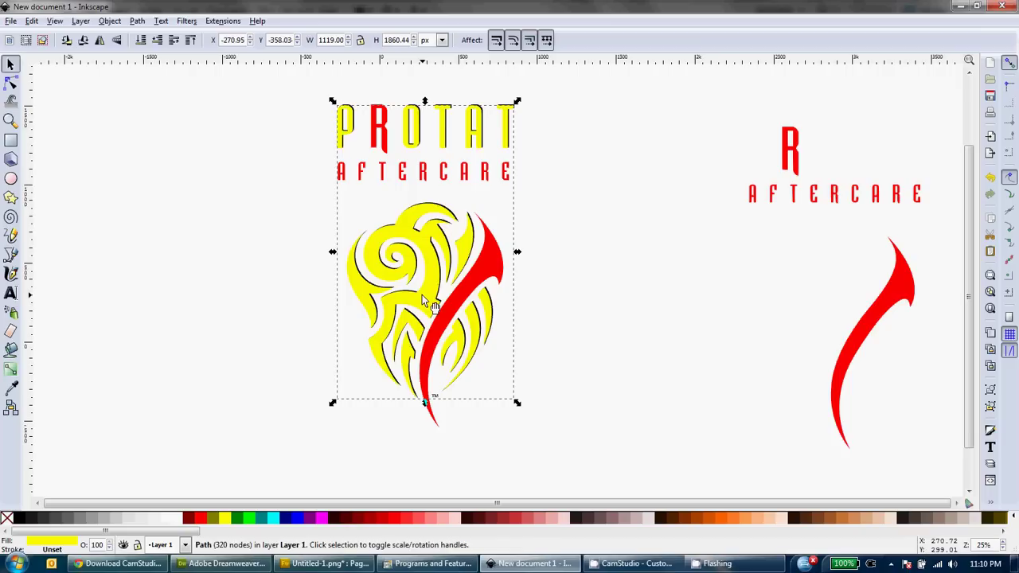
{"action": "key", "text": "Right"}
{"action": "key", "text": "Right"}
{"action": "key", "text": "Right"}
{"action": "key", "text": "Up"}
{"action": "key", "text": "Up"}
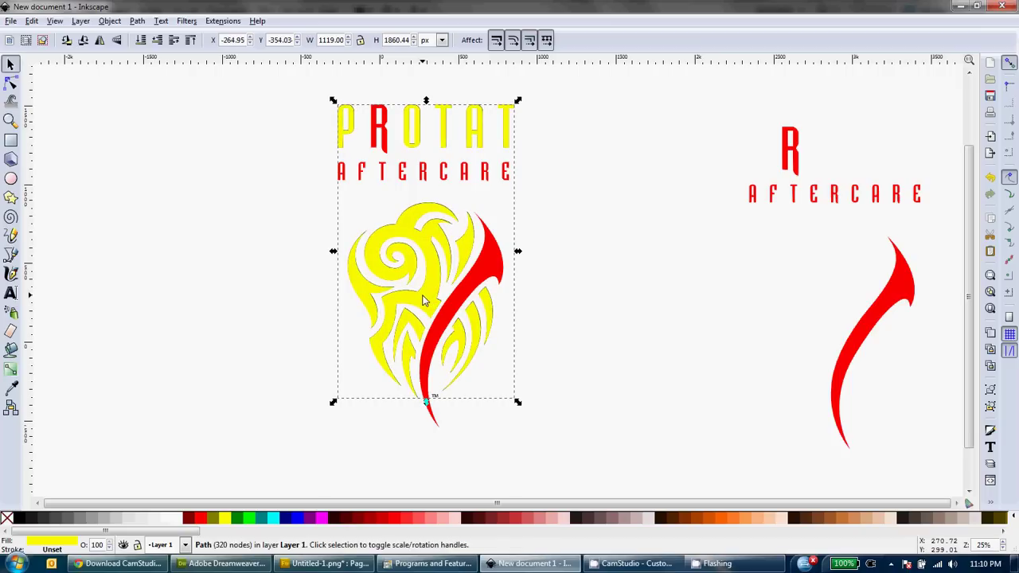
{"action": "scroll", "coordinate": [348, 159], "scroll_direction": "up", "scroll_amount": 2}
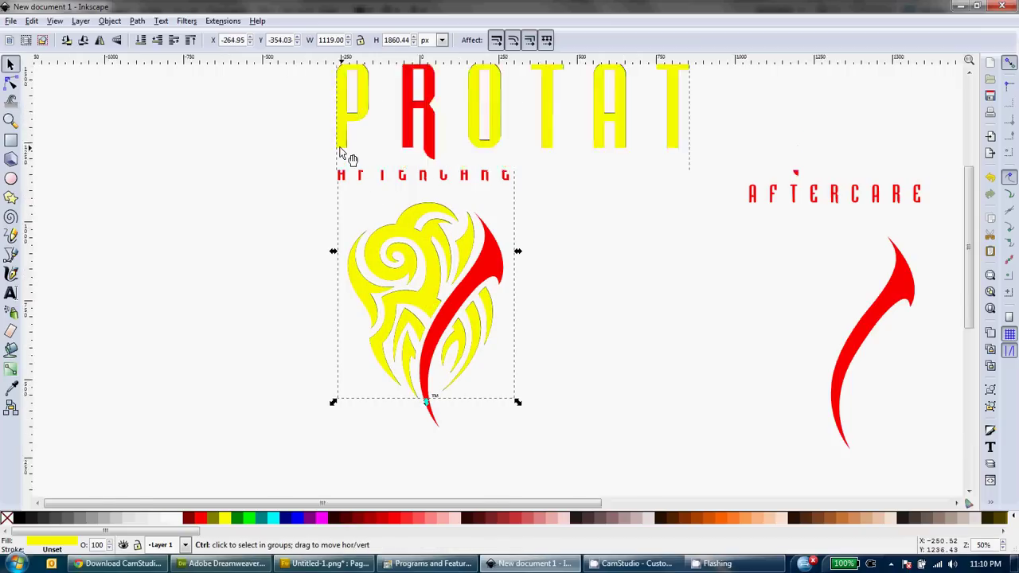
{"action": "scroll", "coordinate": [342, 154], "scroll_direction": "up", "scroll_amount": 8}
{"action": "key", "text": "Up"}
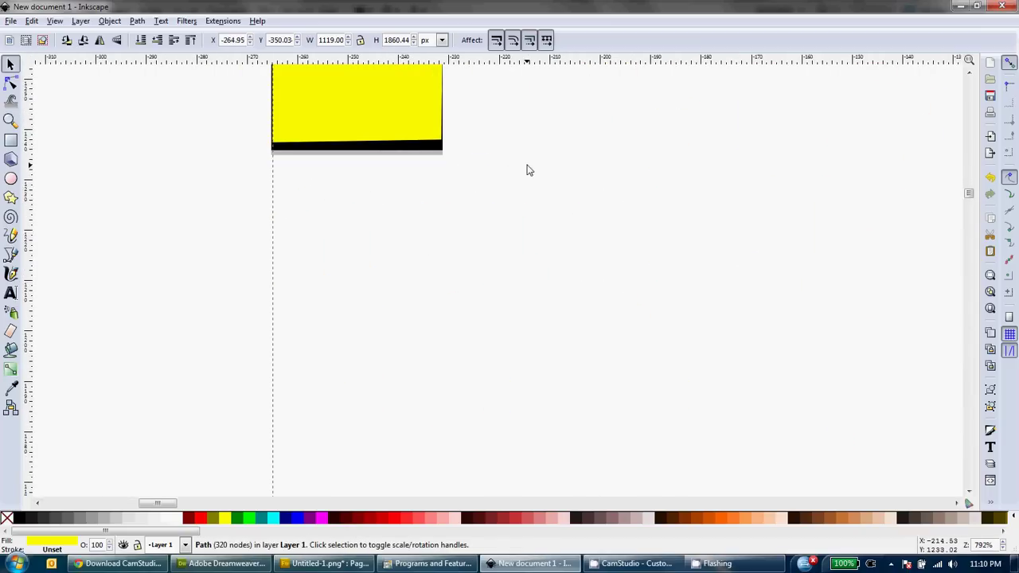
{"action": "scroll", "coordinate": [526, 169], "scroll_direction": "down", "scroll_amount": 8}
{"action": "scroll", "coordinate": [526, 169], "scroll_direction": "down", "scroll_amount": 2}
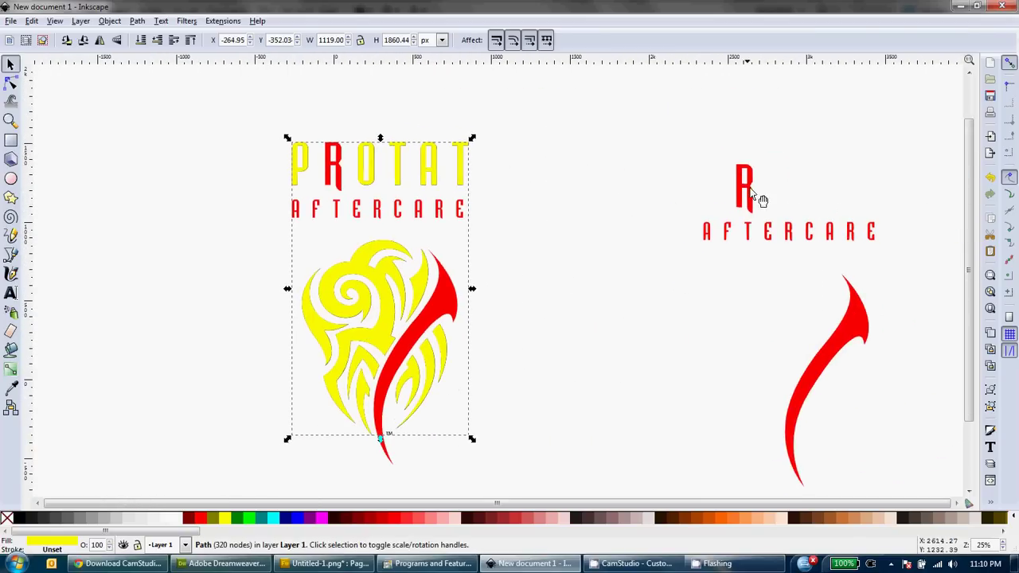
{"action": "left_click", "coordinate": [753, 201]}
Colour the red-parts trace green and align it over the logo's red parts.
{"action": "left_click", "coordinate": [250, 518]}
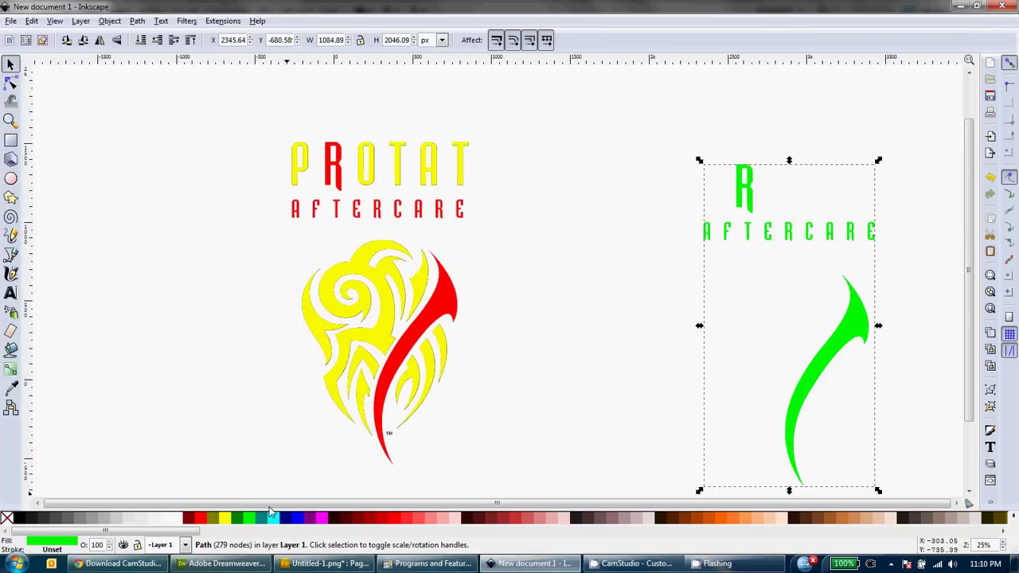
{"action": "left_click_drag", "start_coordinate": [748, 202], "coordinate": [328, 179]}
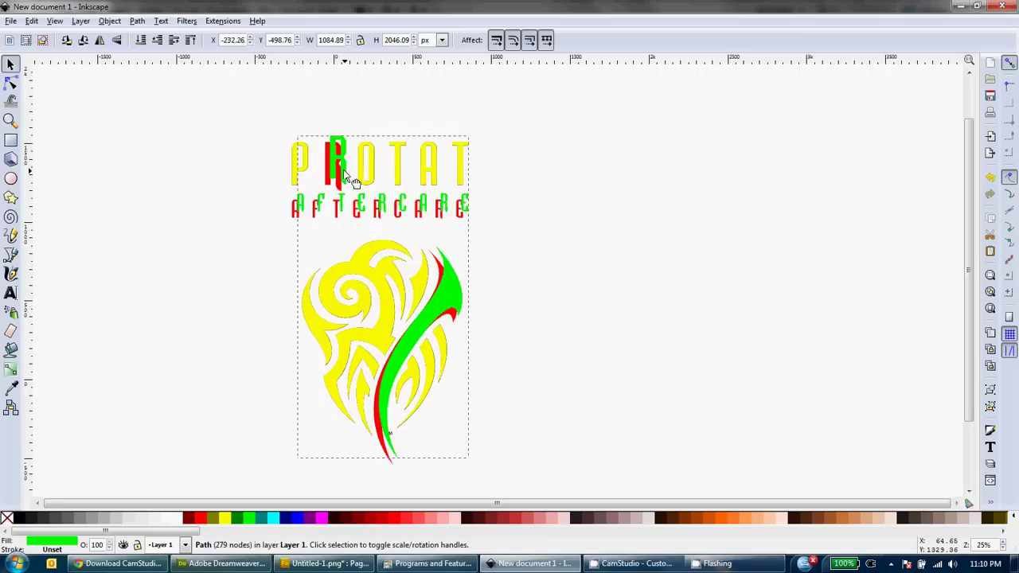
{"action": "scroll", "coordinate": [336, 185], "scroll_direction": "up", "scroll_amount": 8, "text": "ctrl"}
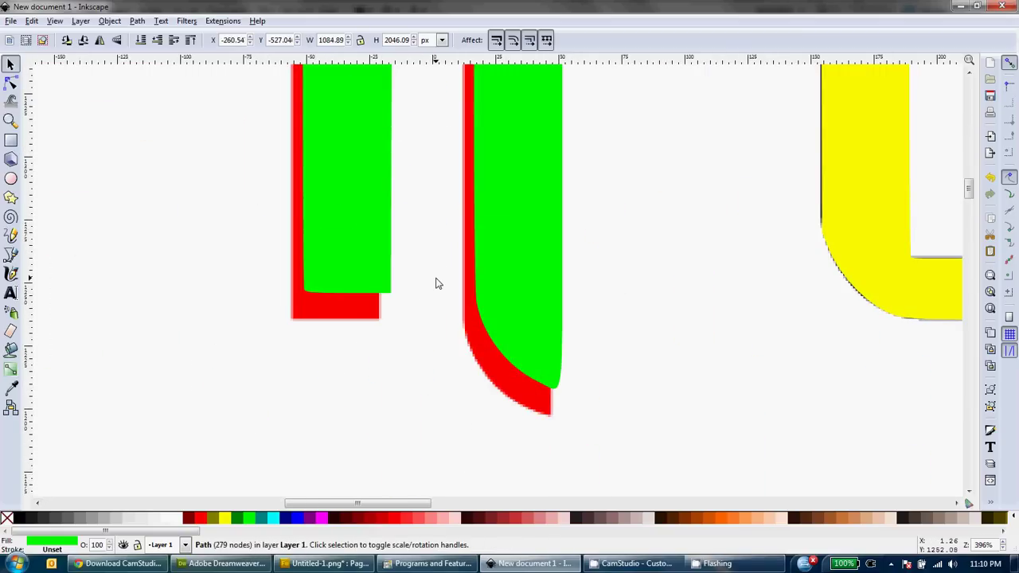
{"action": "key", "text": "Left"}
{"action": "key", "text": "Down"}
{"action": "key", "text": "Down"}
{"action": "key", "text": "Left"}
{"action": "key", "text": "Down"}
{"action": "key", "text": "Down"}
{"action": "key", "text": "Down"}
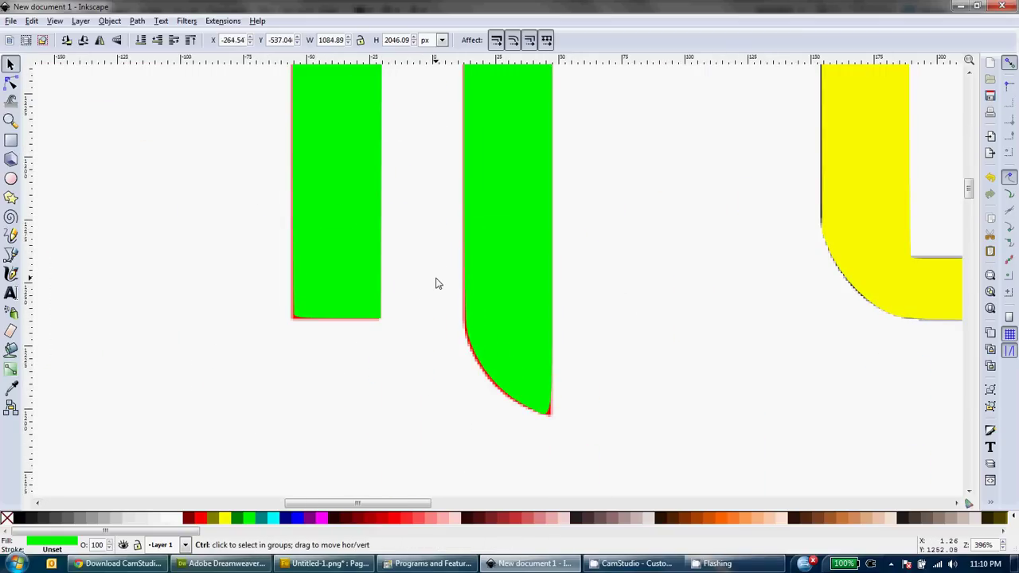
{"action": "scroll", "coordinate": [437, 285], "scroll_direction": "down", "scroll_amount": 10, "text": "ctrl"}
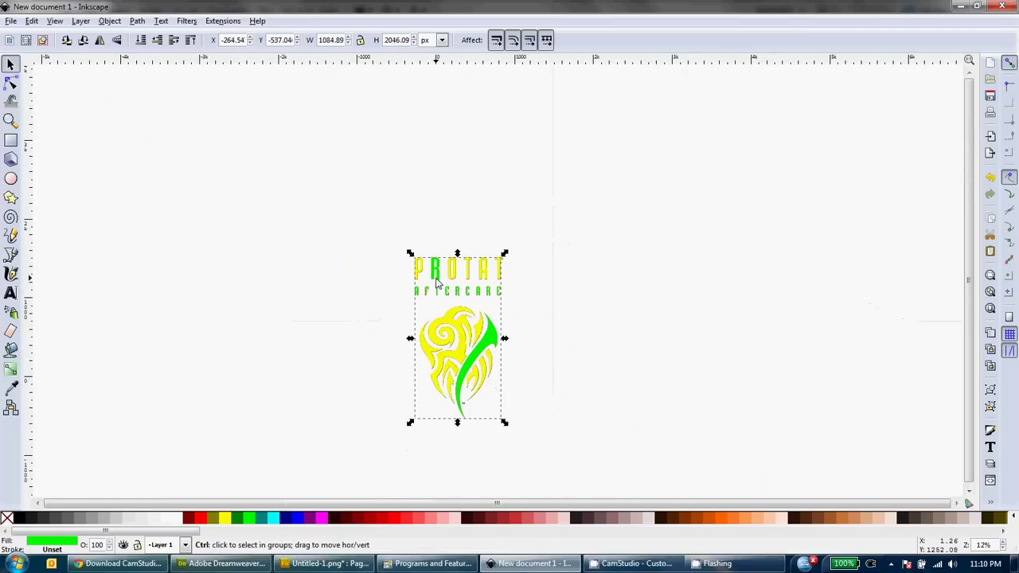
Recolour the aligned trace red and the yellow tribal trace back to black.
{"action": "left_click", "coordinate": [200, 518]}
{"action": "left_click", "coordinate": [446, 344]}
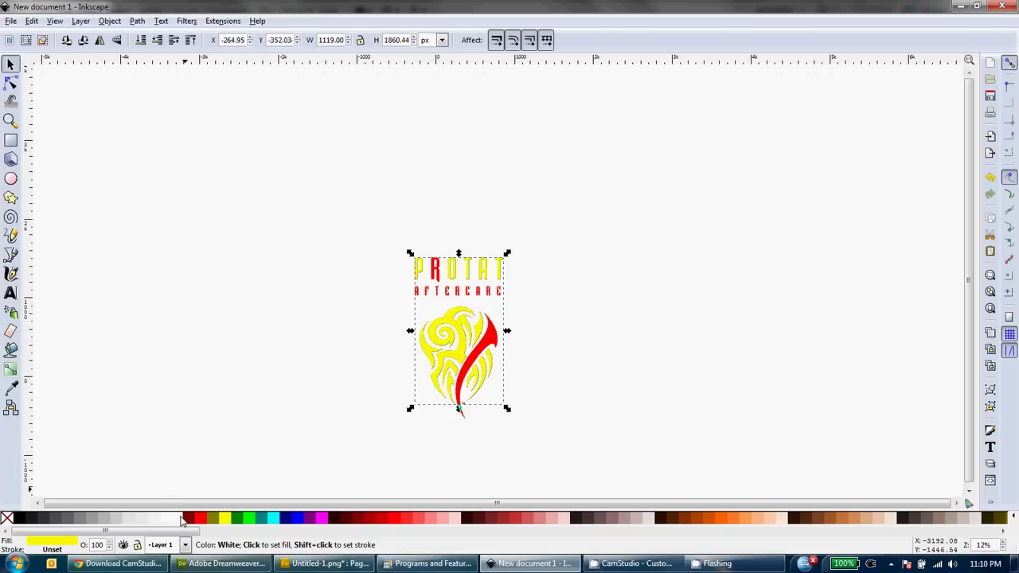
{"action": "left_click", "coordinate": [21, 522]}
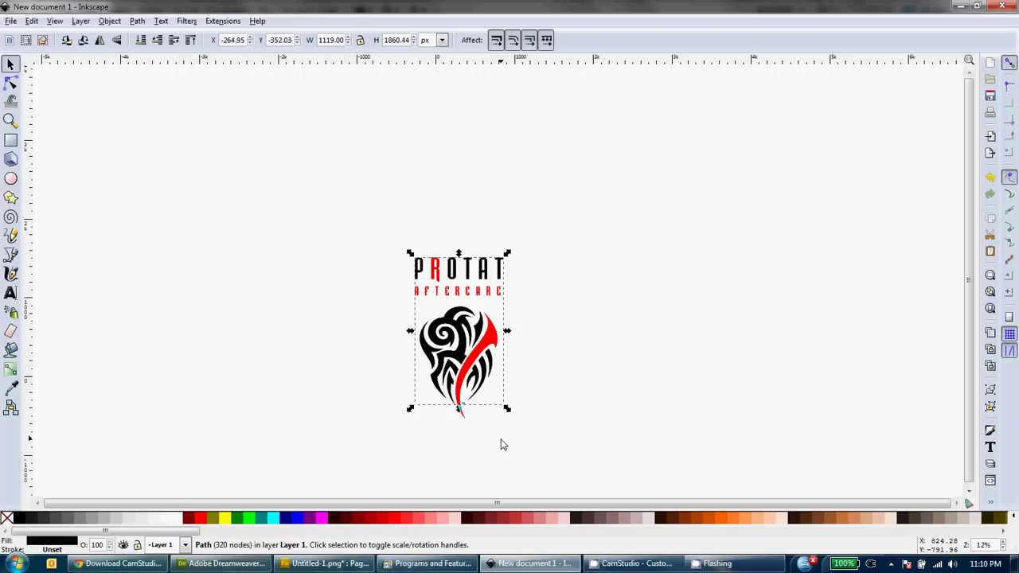
Move the traced logo paths off the original bitmap and delete the bitmap.
{"action": "key", "text": "ctrl+d"}
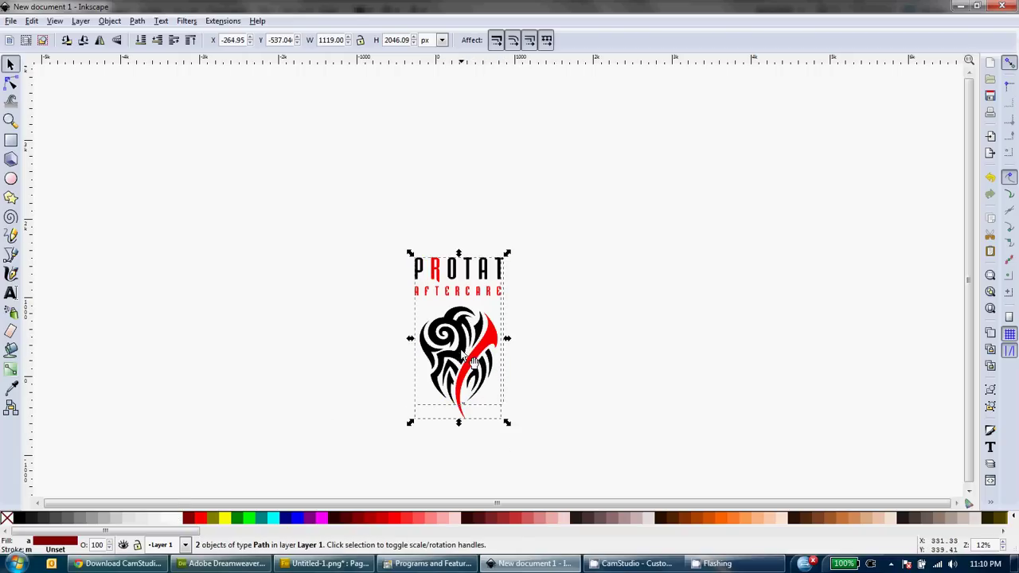
{"action": "left_click_drag", "start_coordinate": [468, 359], "coordinate": [610, 338]}
{"action": "left_click", "coordinate": [493, 344]}
{"action": "key", "text": "Delete"}
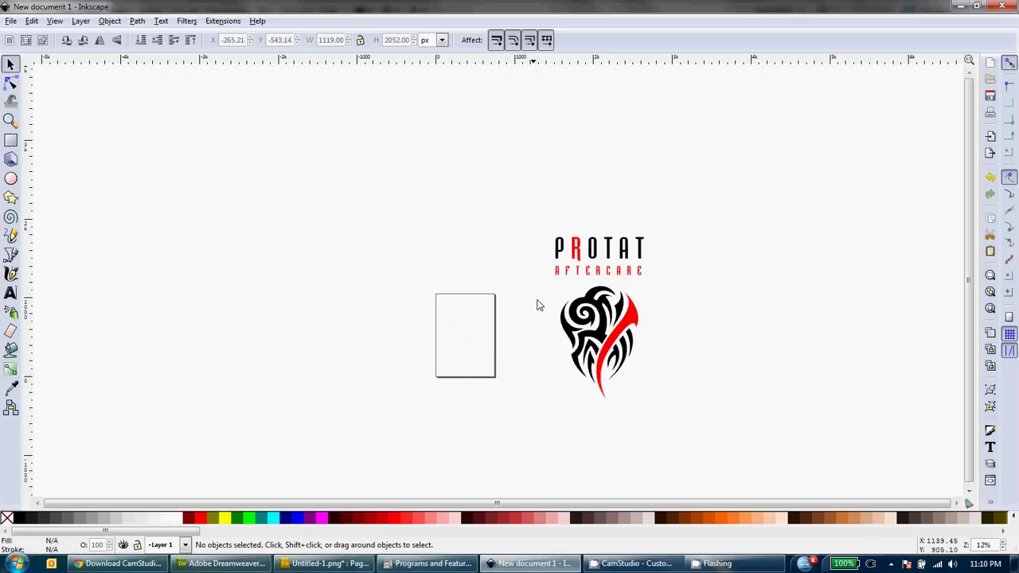
Place the black-and-red vector logo on the page, check its path nodes, then deselect.
{"action": "left_click_drag", "start_coordinate": [523, 222], "coordinate": [712, 413]}
{"action": "left_click_drag", "start_coordinate": [617, 350], "coordinate": [480, 368]}
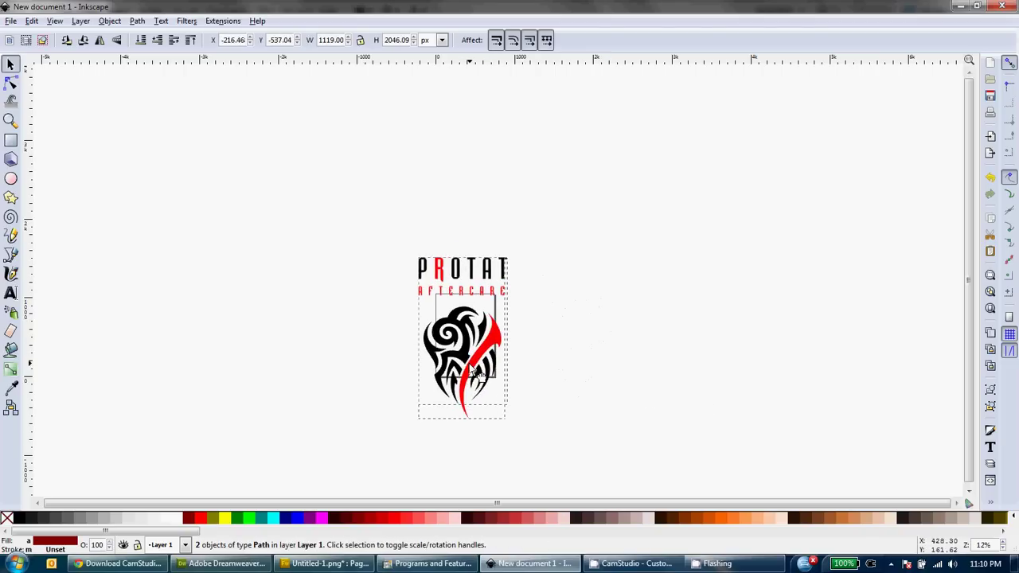
{"action": "left_click", "coordinate": [12, 85]}
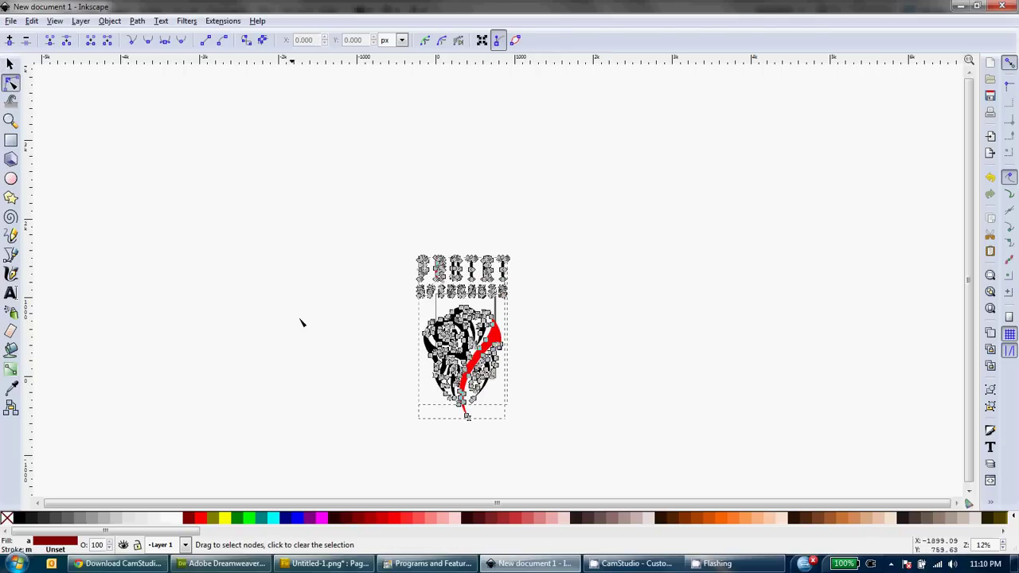
{"action": "key", "text": "3"}
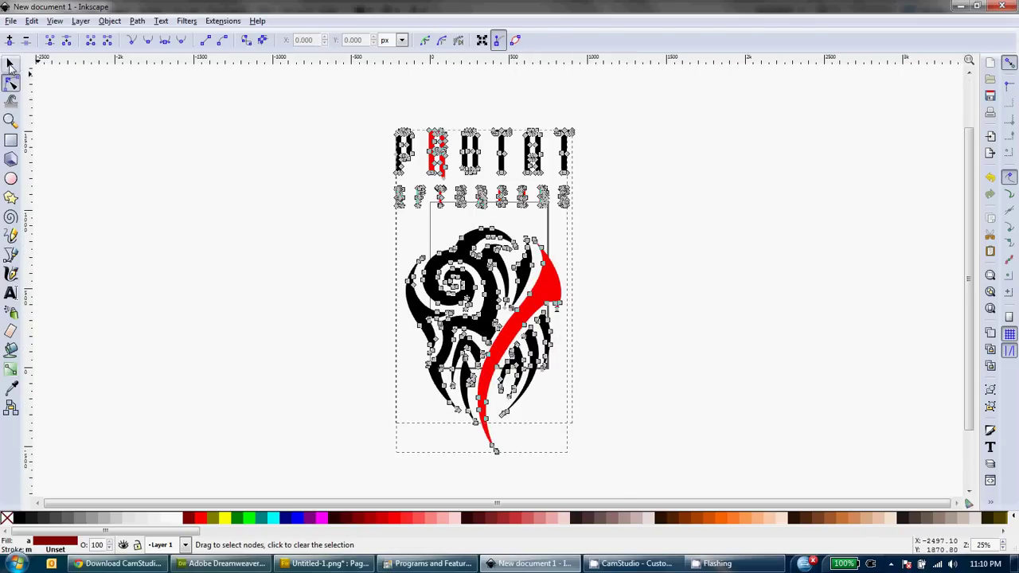
{"action": "left_click", "coordinate": [11, 64]}
{"action": "left_click", "coordinate": [300, 243]}
{"action": "mouse_move", "coordinate": [633, 564]}
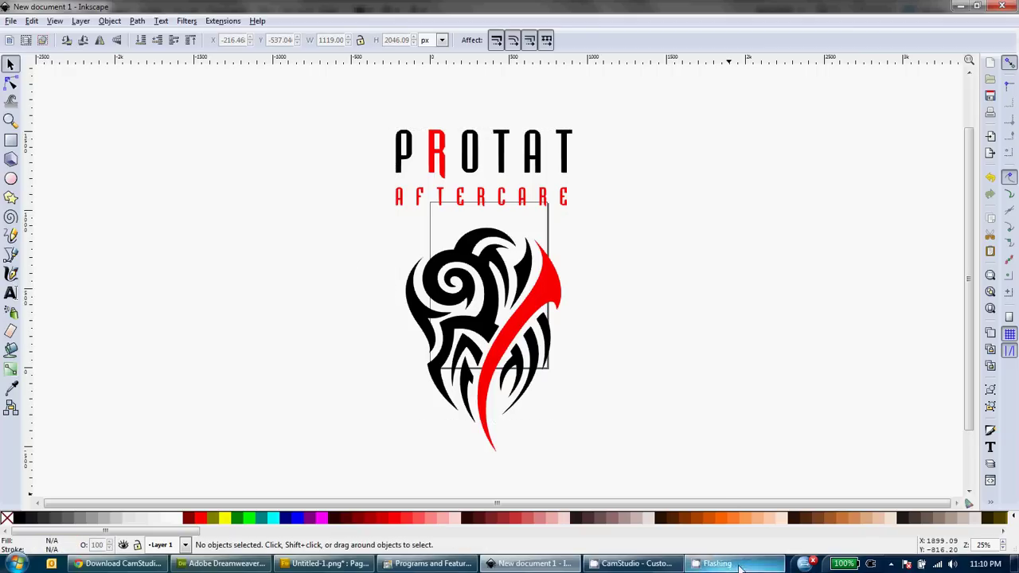